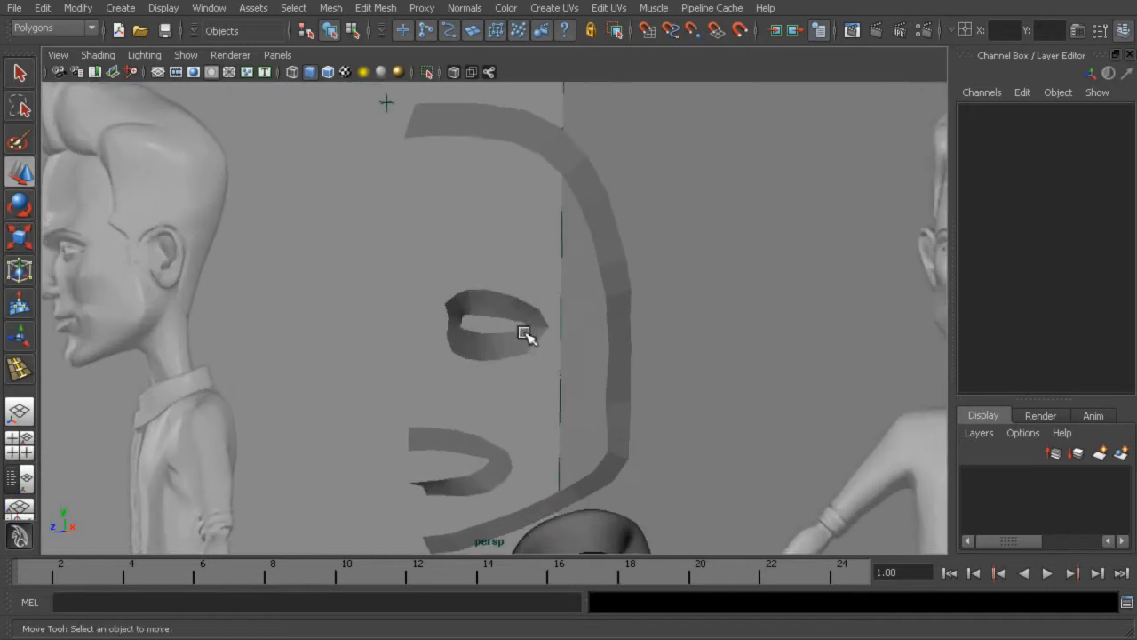
Examine the face-outline, eye and mouth polygon strips from several angles against the reference images.
left_click_drag(502, 323, 652, 354, "alt")
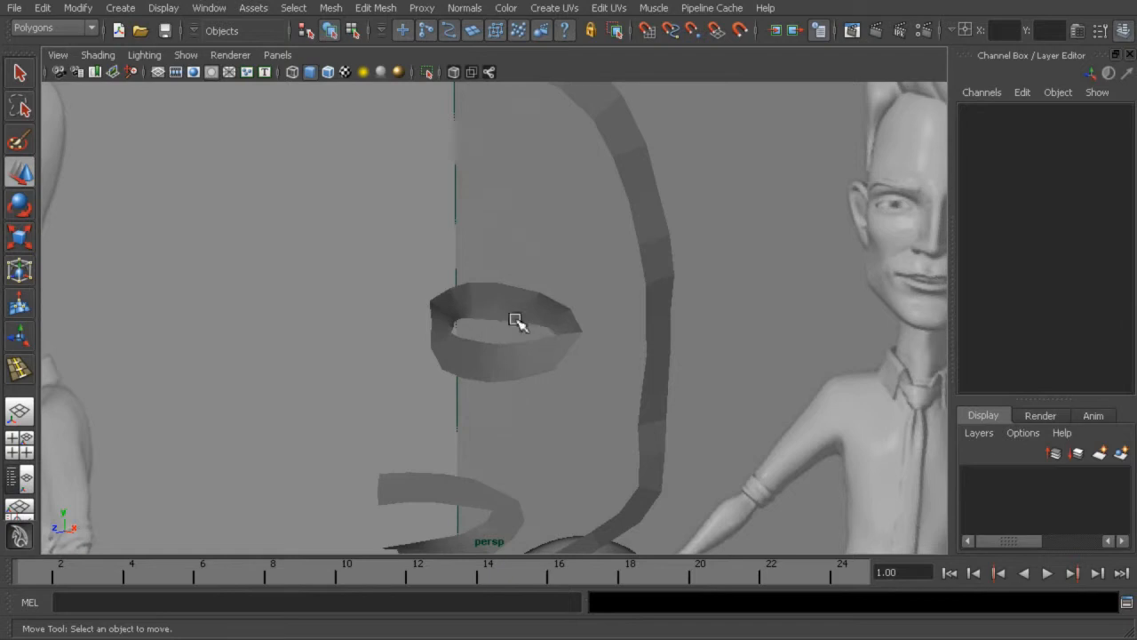
right_click_drag(656, 340, 396, 307, "alt")
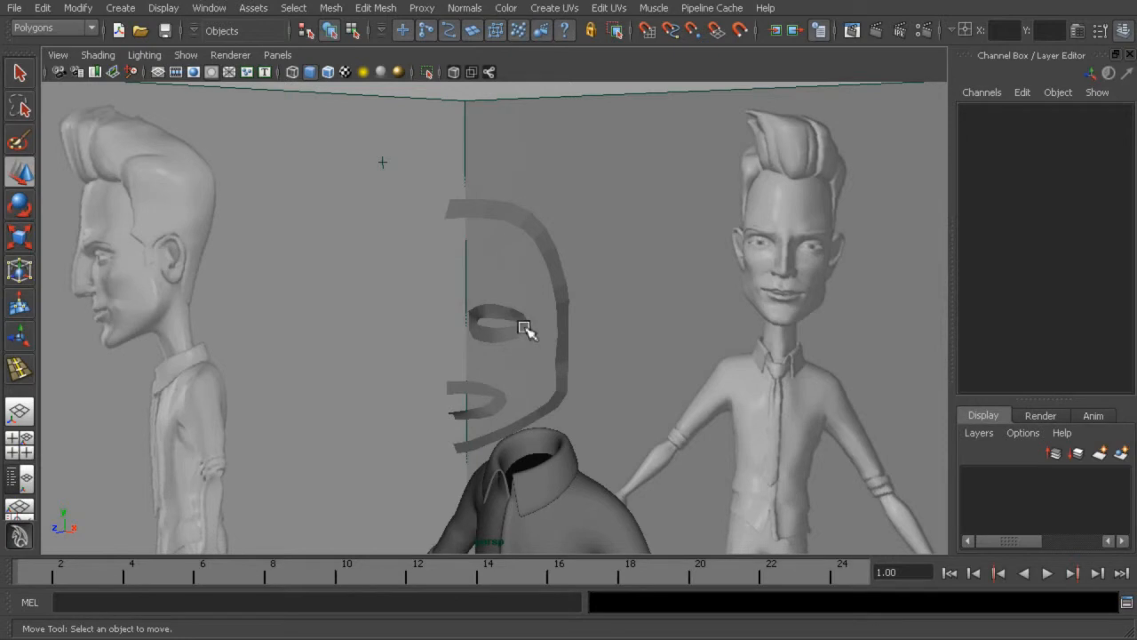
left_click_drag(497, 325, 521, 329, "alt")
left_click(508, 218)
left_click_drag(508, 219, 652, 243, "alt")
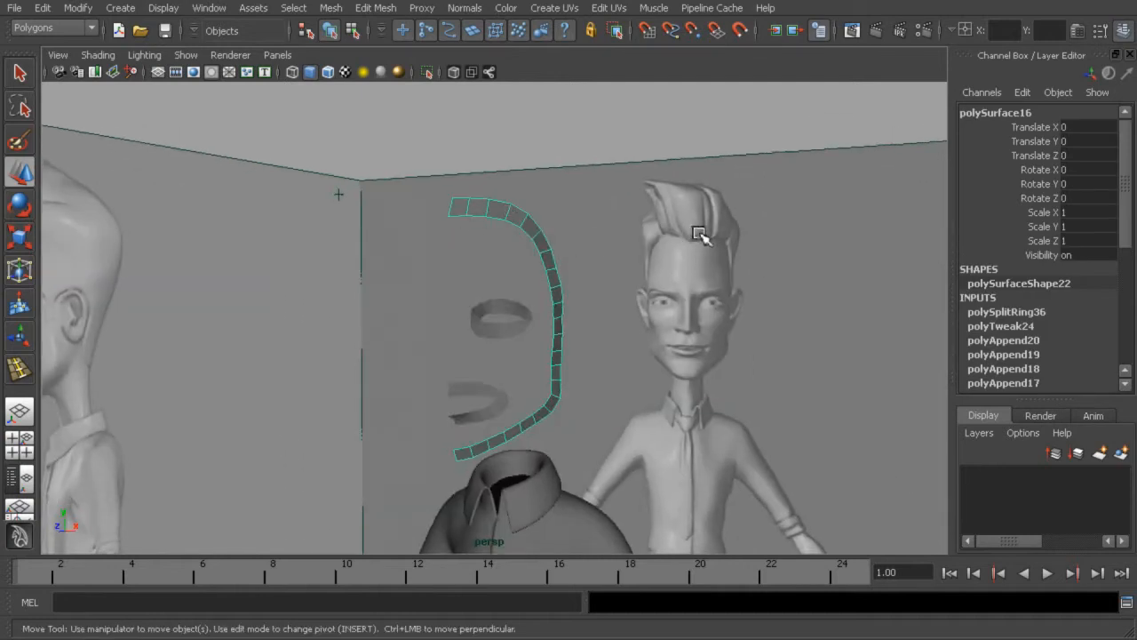
left_click_drag(569, 448, 486, 440, "alt")
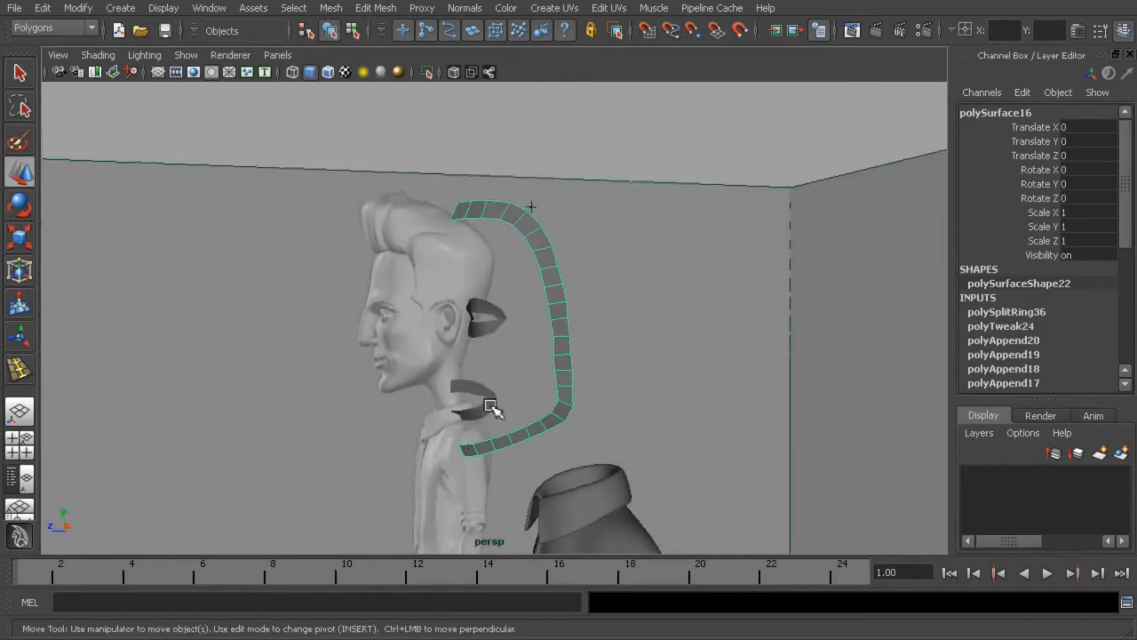
left_click(495, 406)
left_click(505, 335)
left_click_drag(510, 337, 582, 386, "alt")
left_click(609, 157)
left_click_drag(599, 269, 638, 279, "alt")
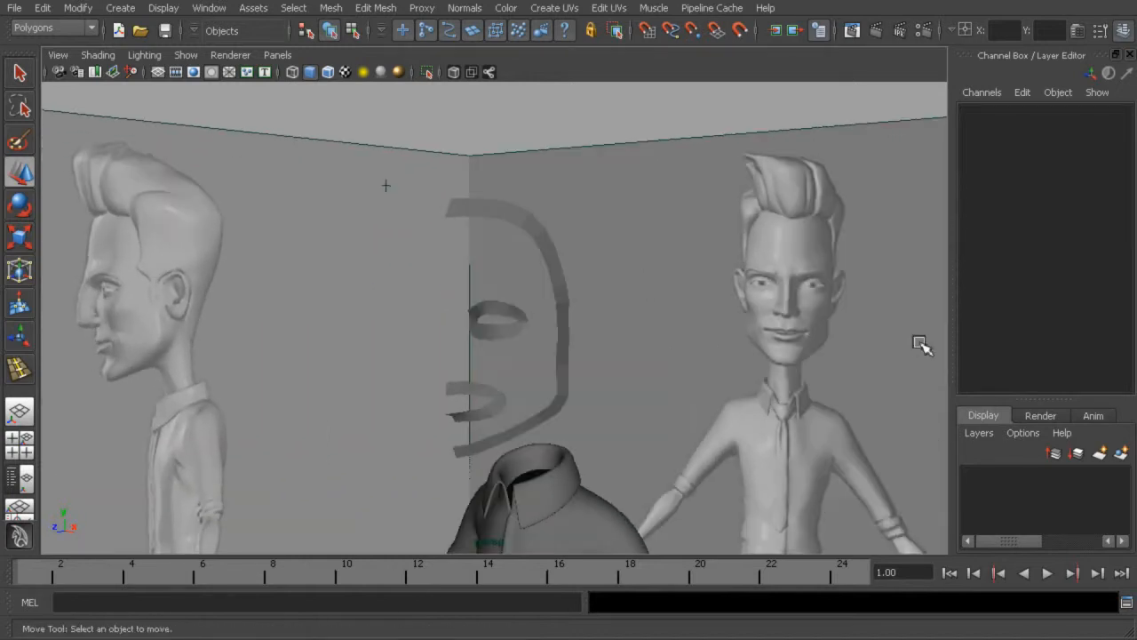
left_click_drag(334, 167, 510, 221, "alt")
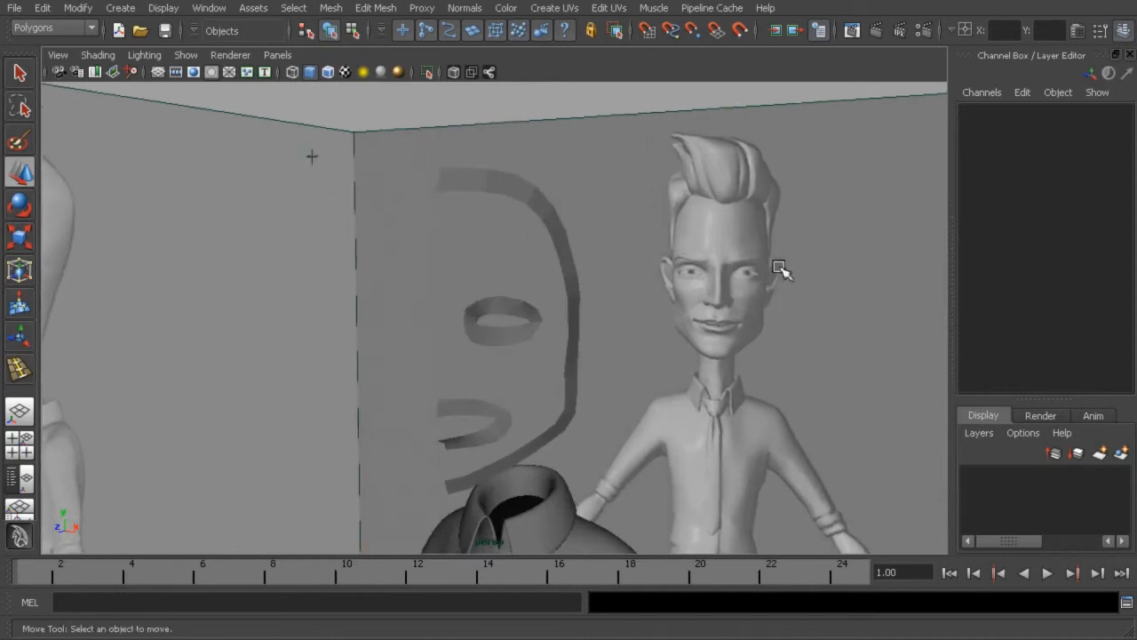
Create a NURBS sphere and raise it to head height, at about 154.14 in Y.
left_click(120, 9)
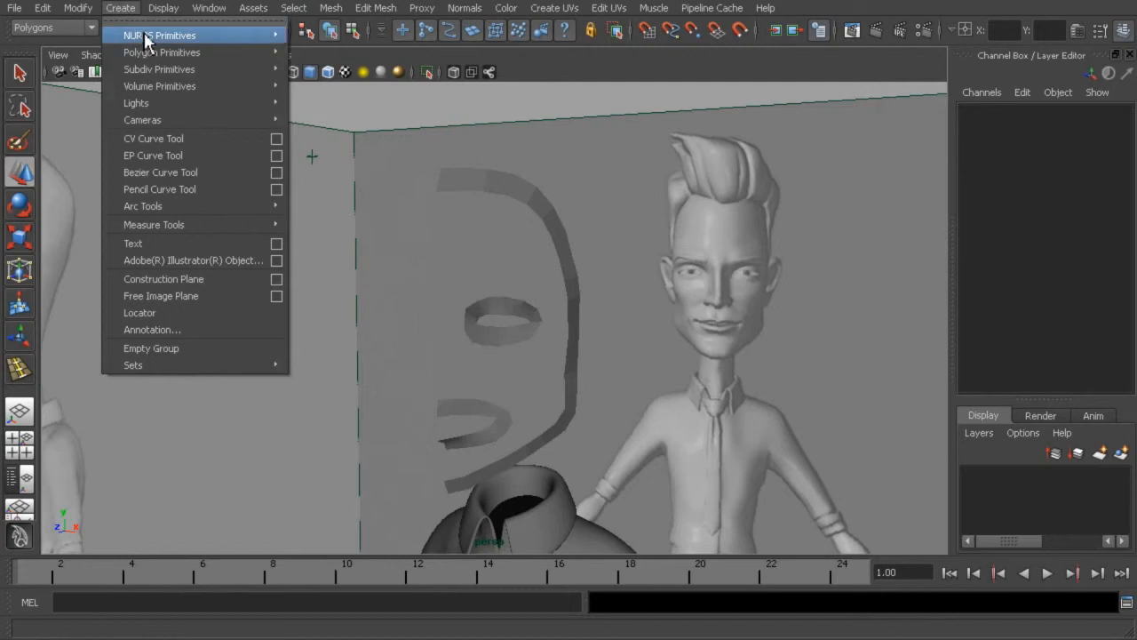
mouse_move(146, 35)
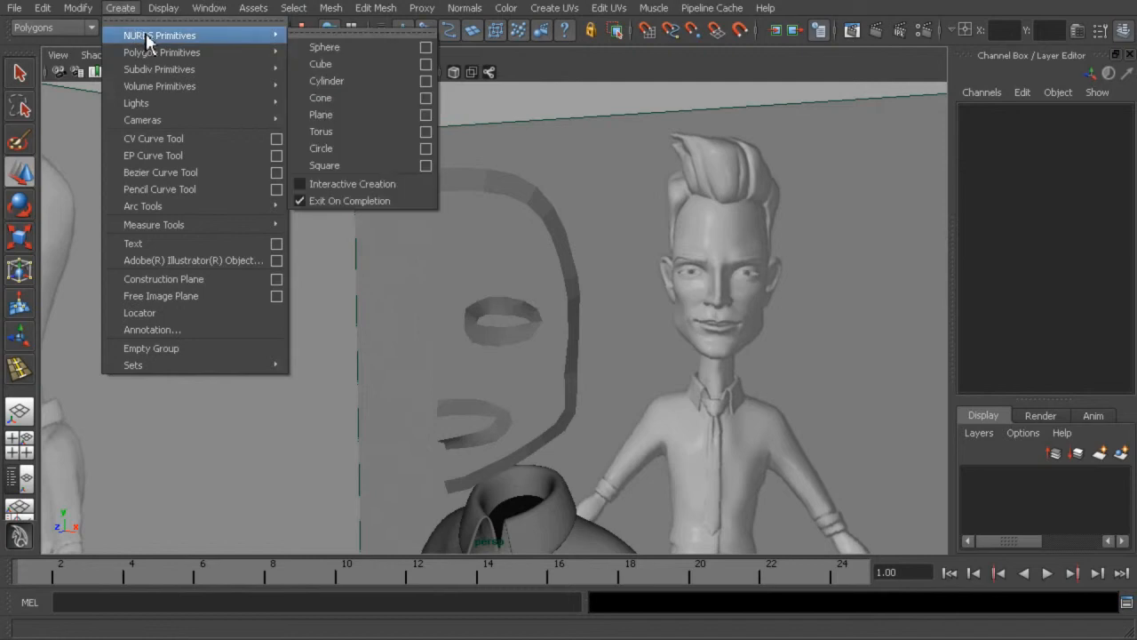
left_click(331, 53)
right_click_drag(791, 428, 613, 419, "alt")
middle_click_drag(388, 390, 401, 227, "alt")
left_click_drag(655, 327, 528, 325, "alt")
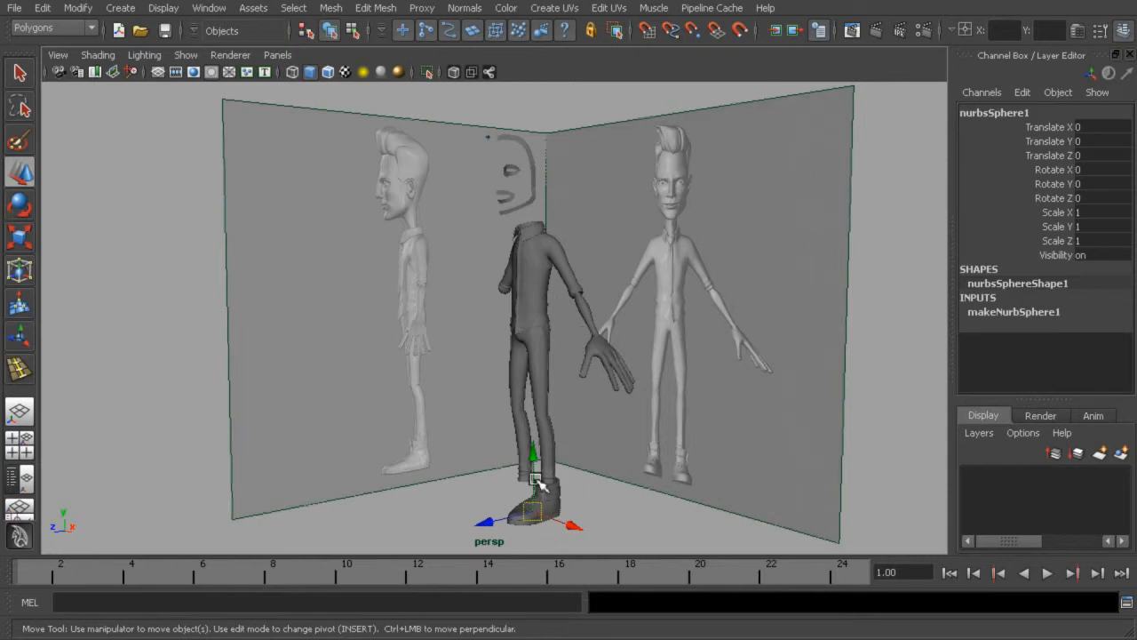
left_click_drag(535, 464, 513, 107)
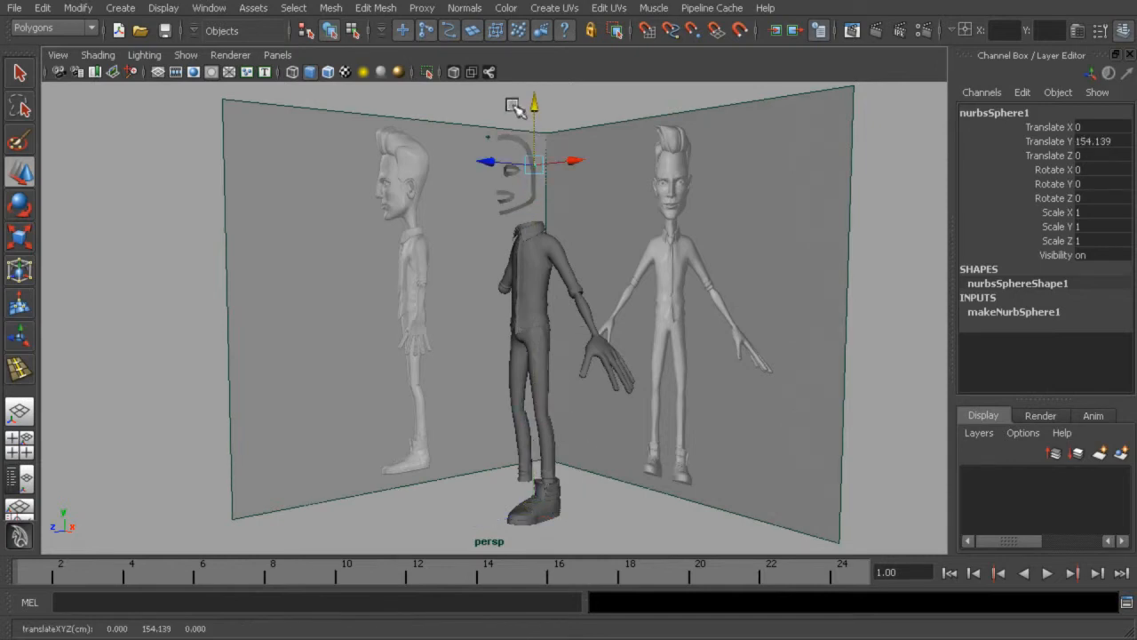
Set the sphere's radius to 3.6 and move it forward to about 24.98 in Z.
key("f")
right_click_drag(526, 191, 378, 280, "alt")
middle_click_drag(369, 282, 507, 234, "alt")
left_click_drag(506, 234, 553, 255, "alt")
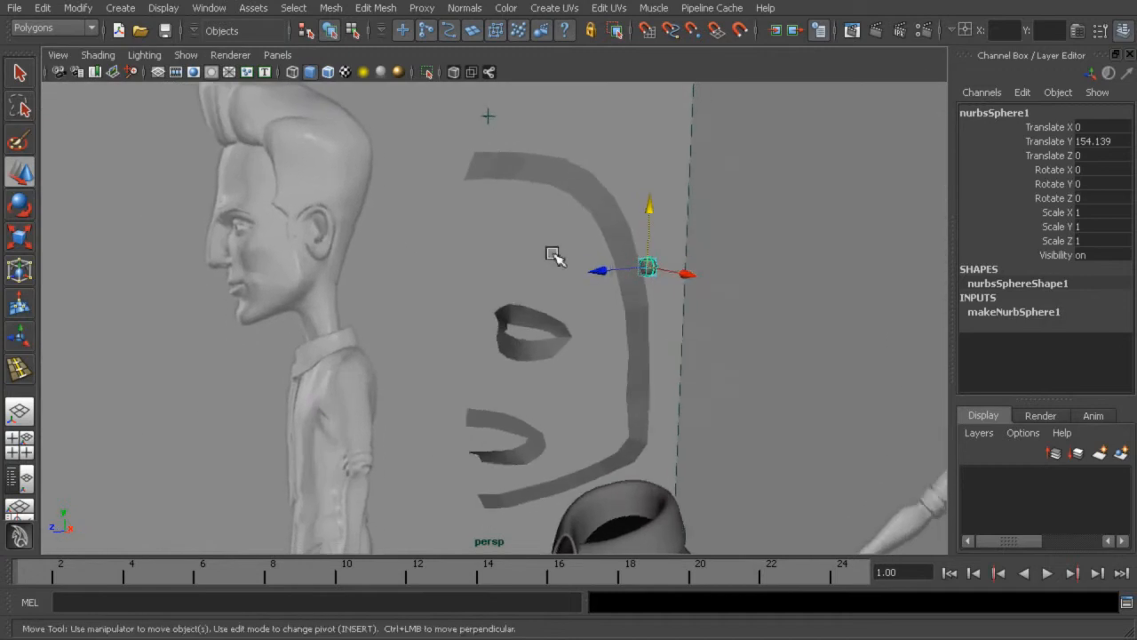
left_click(1015, 312)
left_click(1033, 329)
middle_click_drag(760, 297, 787, 299)
key("w")
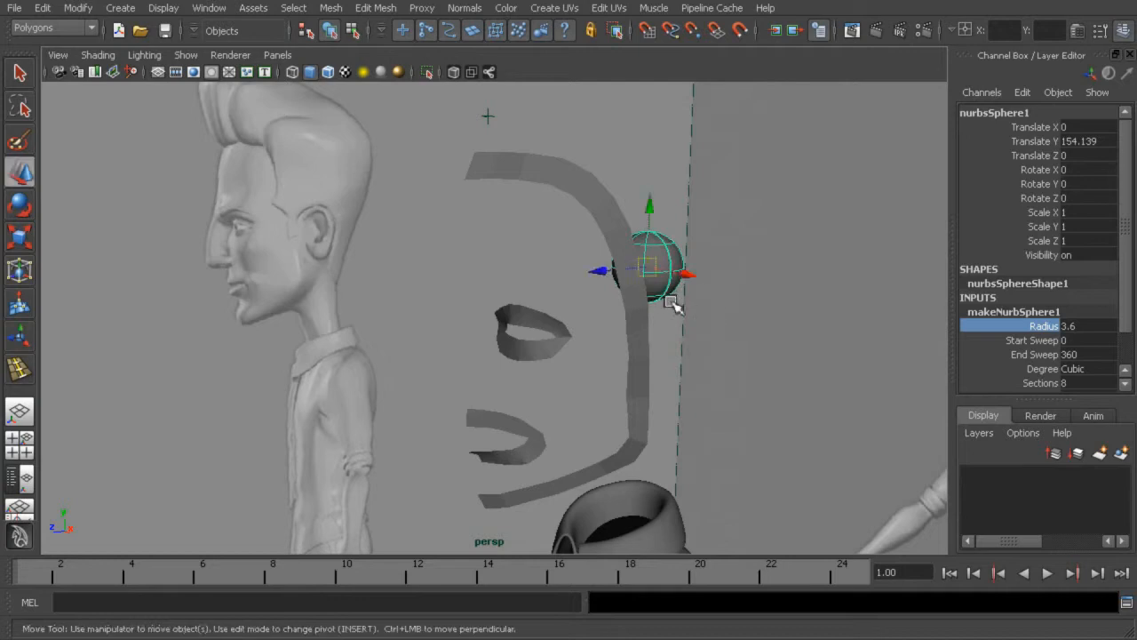
left_click_drag(600, 276, 367, 298)
Set the sphere's X rotation to 90 degrees so its pole faces forward.
left_click_drag(483, 282, 693, 325, "alt")
scroll(693, 326, "up", 3)
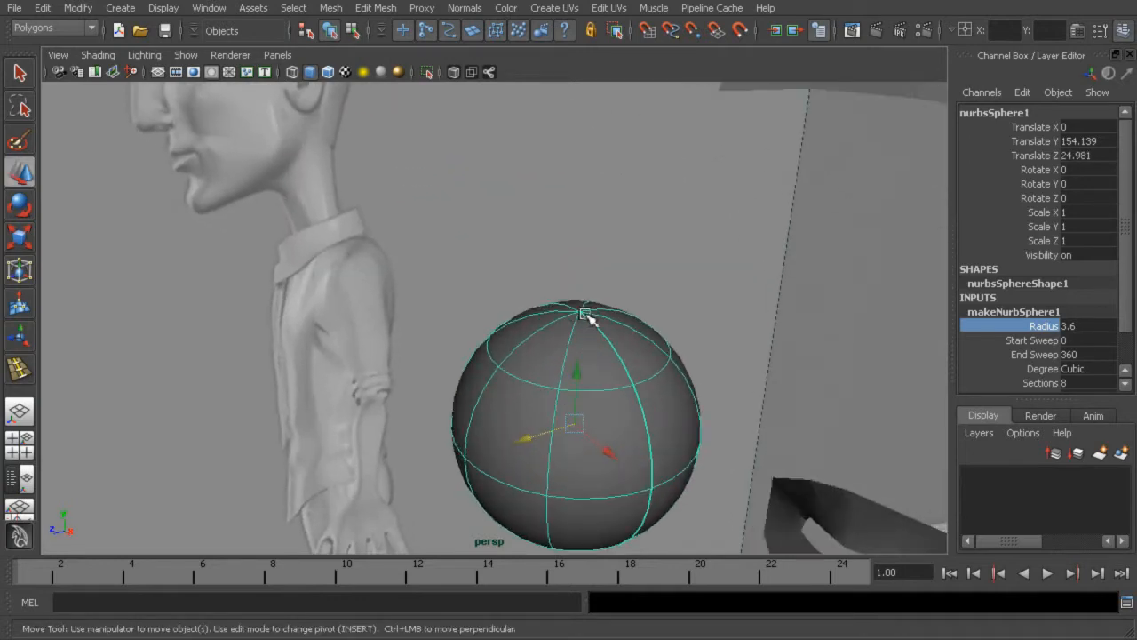
left_click_drag(585, 313, 639, 286, "alt")
left_click_drag(558, 211, 613, 289, "alt")
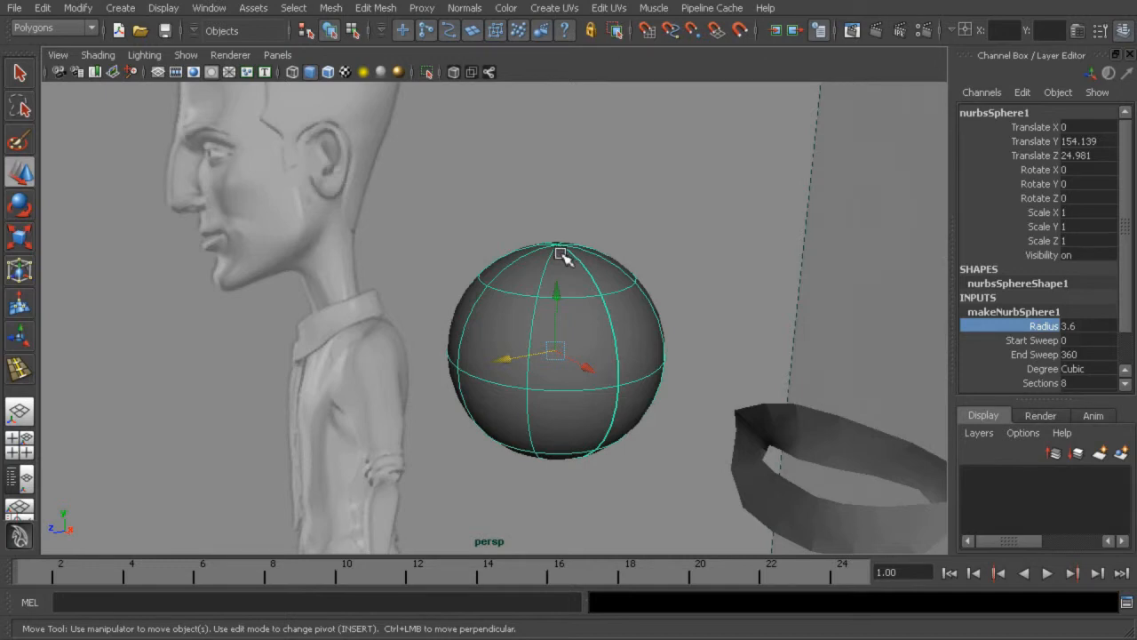
left_click_drag(629, 309, 657, 323, "alt")
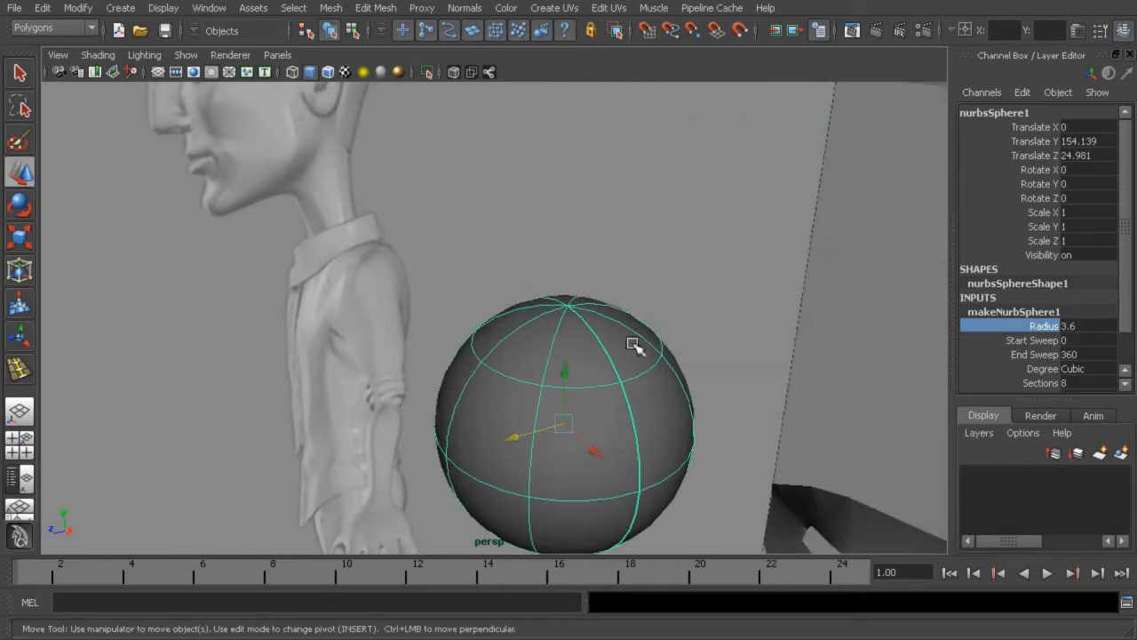
right_click_drag(672, 353, 627, 342, "alt")
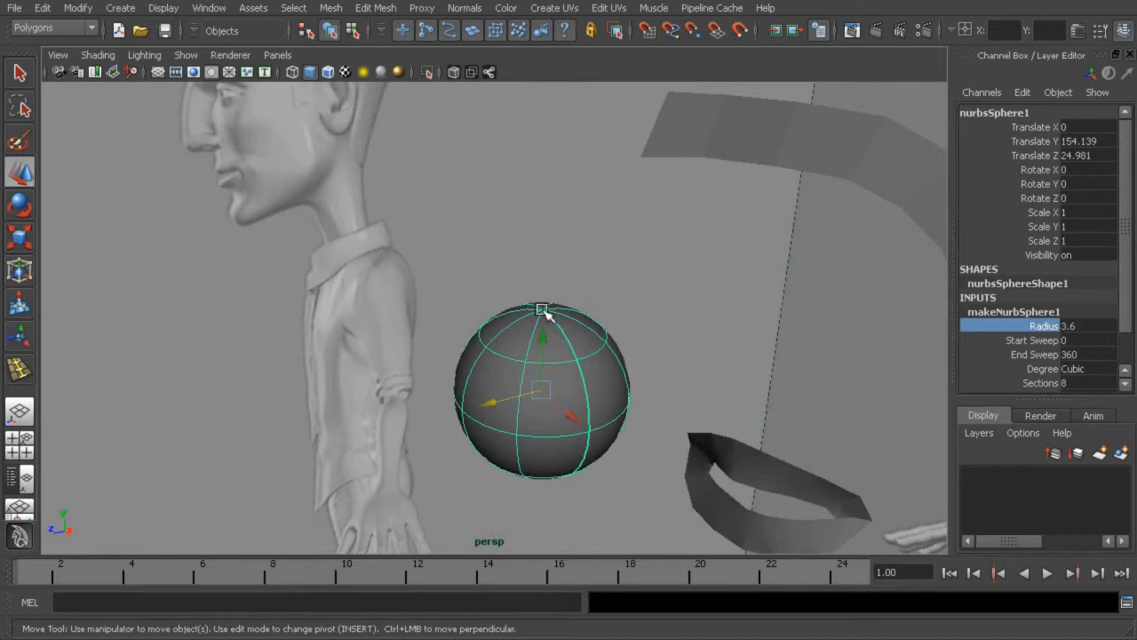
left_click_drag(625, 344, 599, 327, "alt")
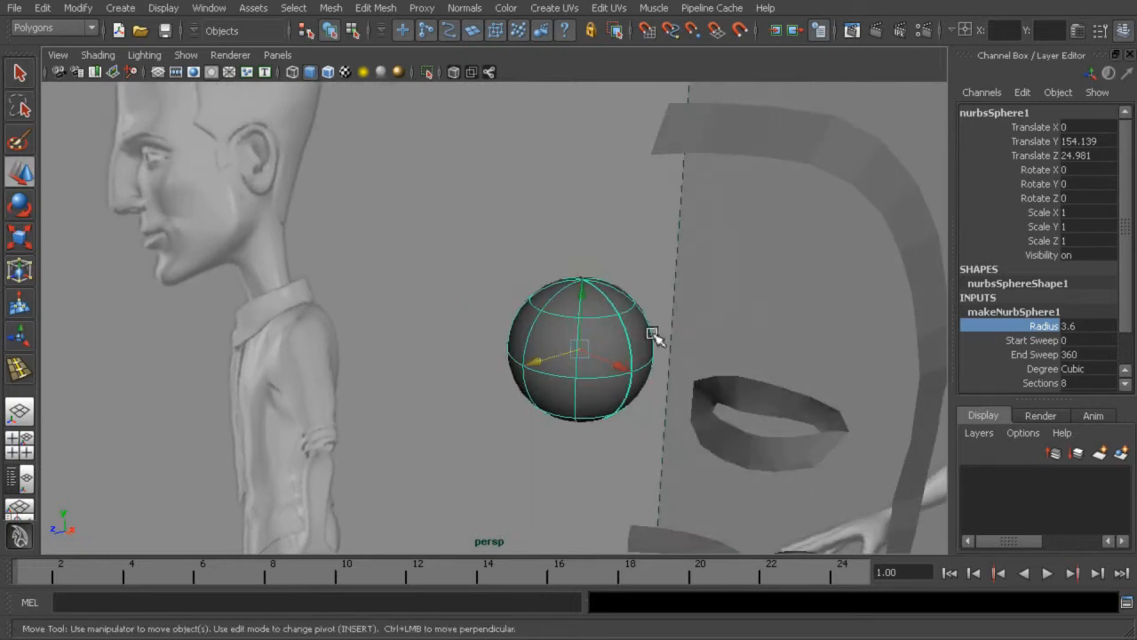
key("e")
left_click_drag(551, 287, 563, 368)
left_click(1079, 170)
type("90")
key("Return")
Move the sphere roughly behind the eye loop, to about X 2.89, Y 150.16, Z 12.40.
left_click_drag(711, 343, 721, 319, "alt")
left_click_drag(625, 278, 591, 299, "alt")
key("w")
left_click_drag(489, 313, 616, 300)
left_click_drag(666, 232, 665, 284)
left_click_drag(707, 349, 727, 366)
Align the sphere with the eye in the side and front views, at about X 5.73, Y 150.67, Z 14.97.
key("space")
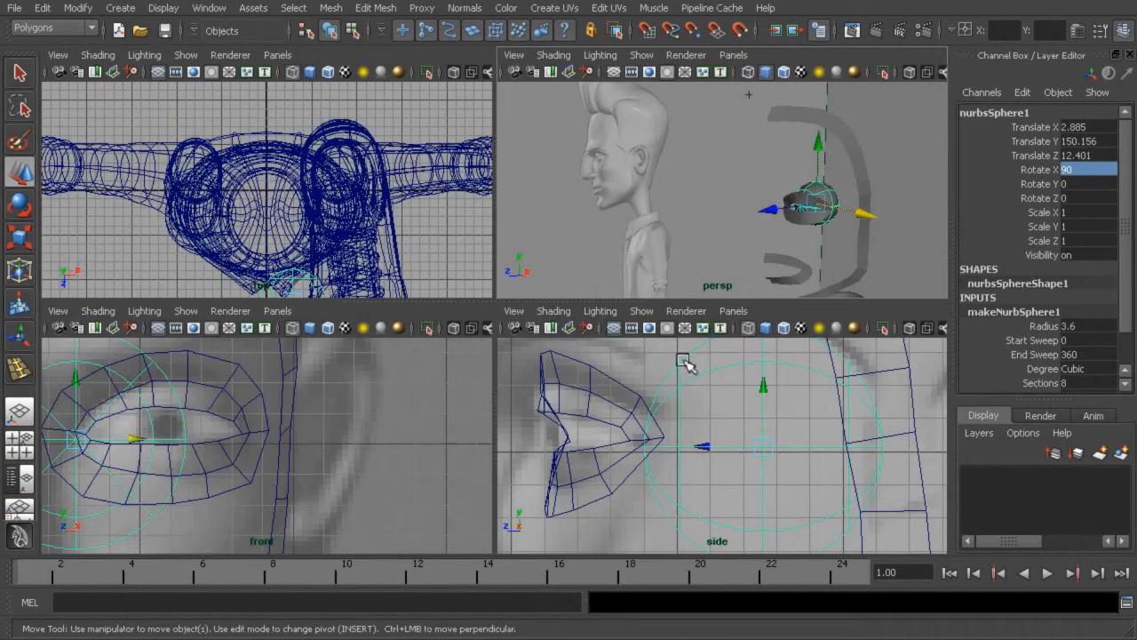
left_click_drag(701, 453, 627, 451)
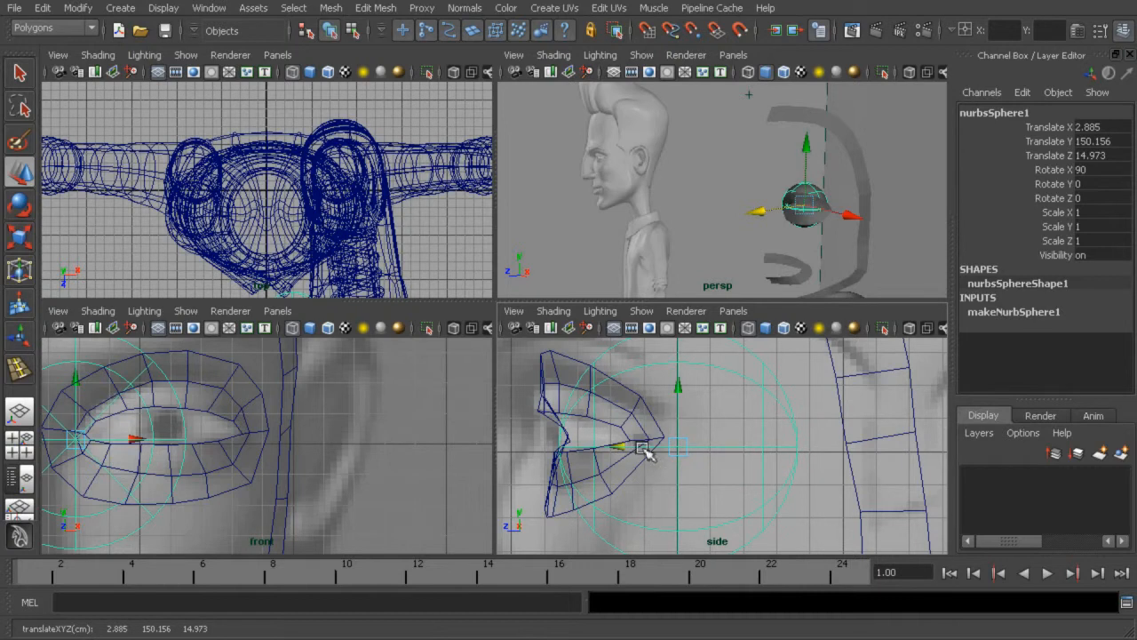
left_click_drag(678, 381, 685, 363)
middle_click_drag(135, 453, 219, 463, "alt")
left_click_drag(218, 434, 315, 436)
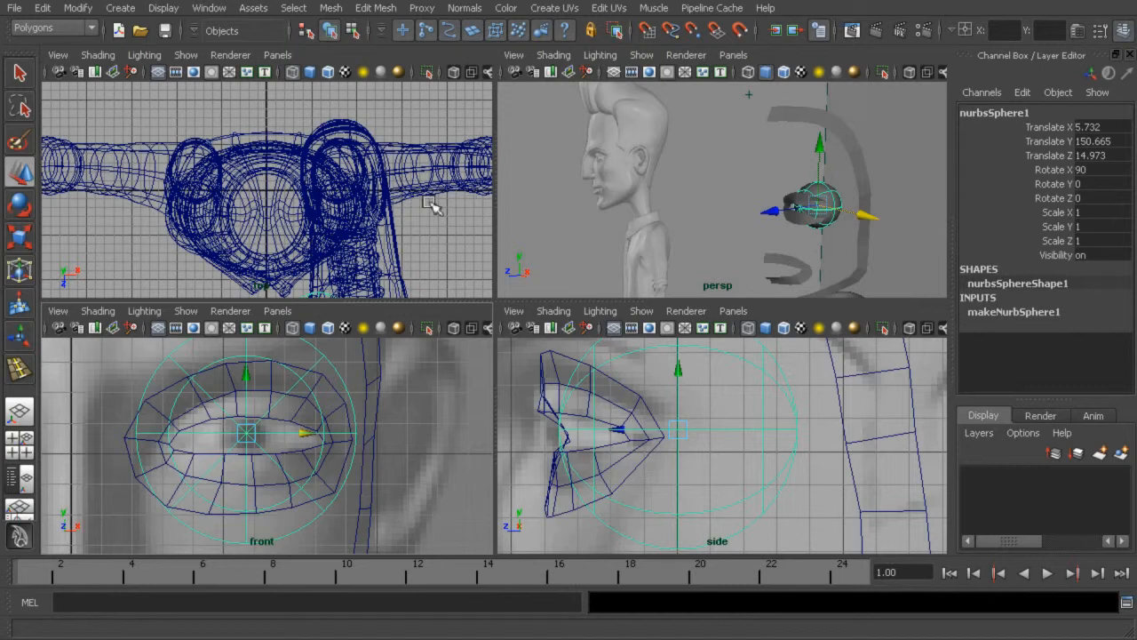
Scale the eyeball sphere uniformly to about 0.918 and shift it forward to about 15.44 in Z.
key("space")
left_click_drag(599, 304, 574, 326, "alt")
right_click_drag(573, 325, 746, 354, "alt")
middle_click_drag(746, 353, 638, 330, "alt")
key("space")
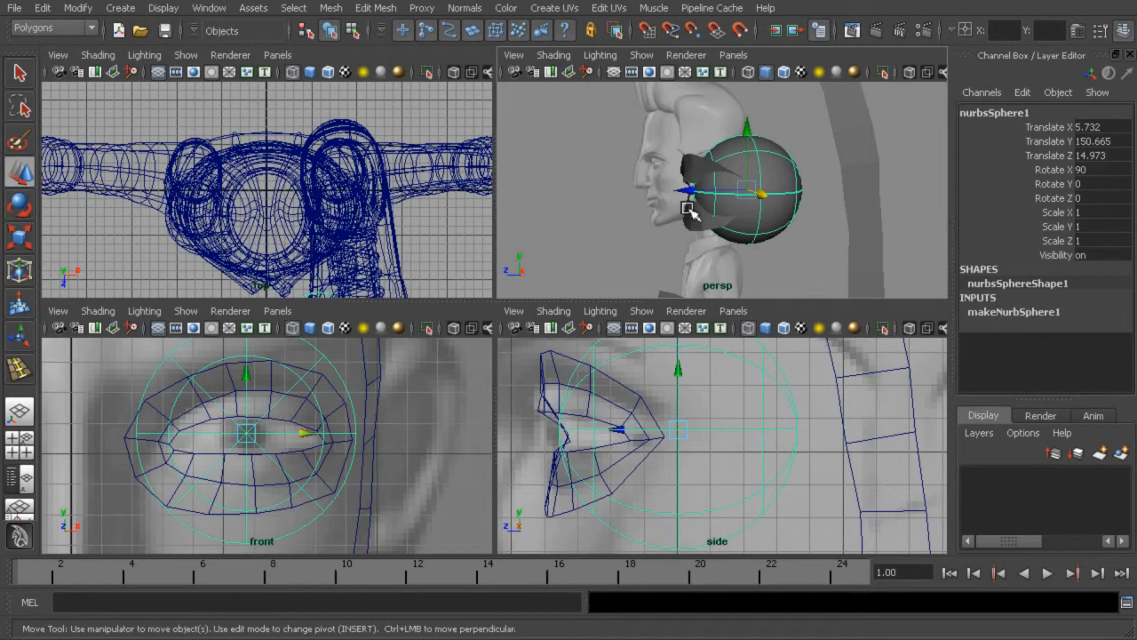
key("r")
left_click_drag(743, 192, 770, 264)
key("w")
key("space")
Examine how the eyeball sphere sits behind the eyelid loop from the front.
middle_click_drag(766, 264, 495, 272, "alt")
right_click_drag(591, 288, 693, 304, "alt")
left_click_drag(693, 304, 649, 299, "alt")
middle_click_drag(650, 299, 515, 314, "alt")
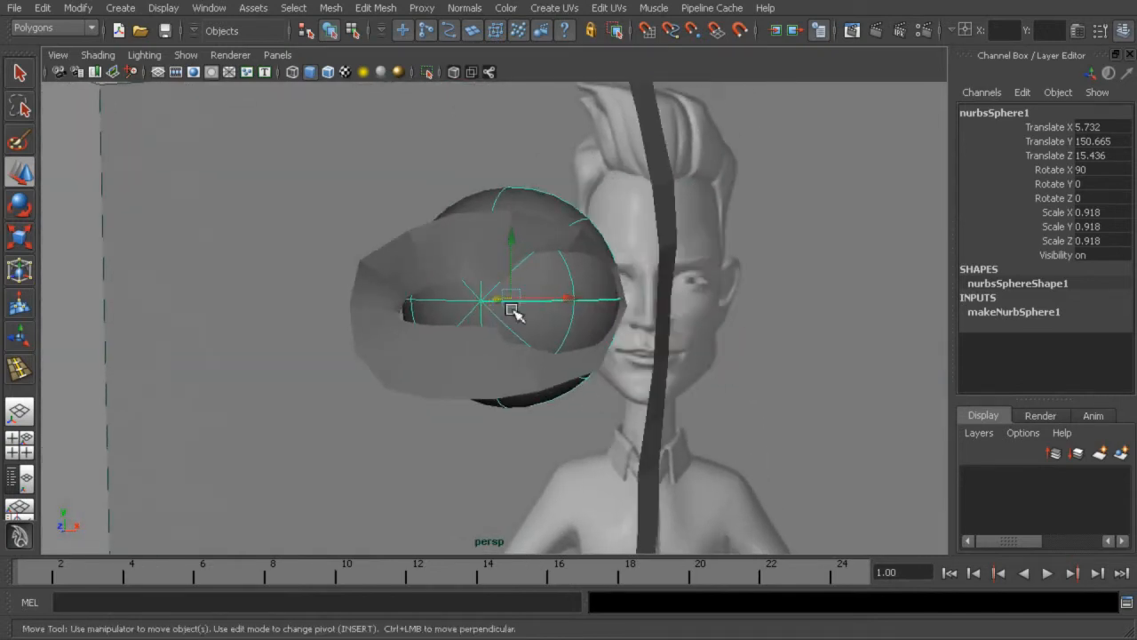
right_click_drag(515, 314, 594, 292, "alt")
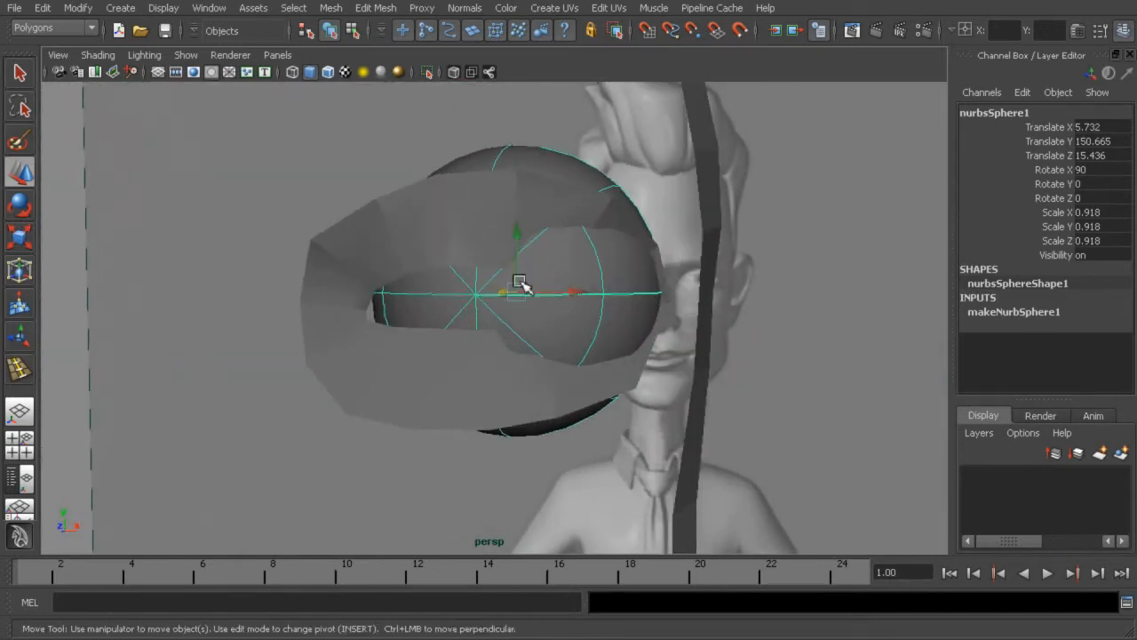
left_click_drag(564, 307, 611, 302, "alt")
right_click_drag(611, 302, 436, 262, "alt")
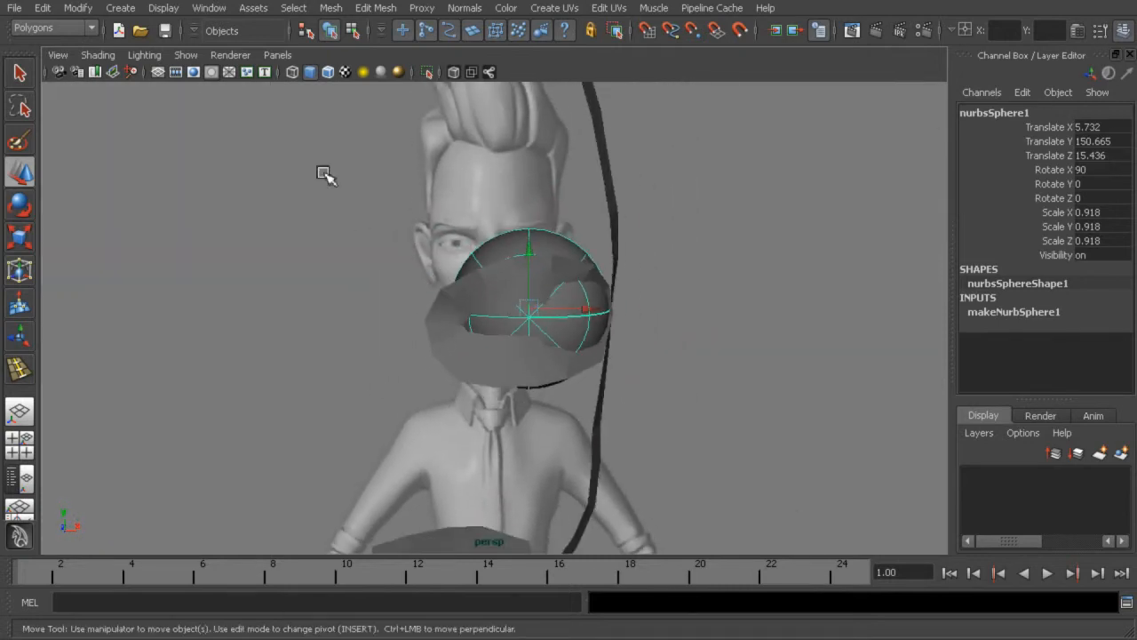
Hide polygon objects in the perspective view to leave the NURBS eyeball unobstructed.
left_click(186, 55)
mouse_move(209, 83)
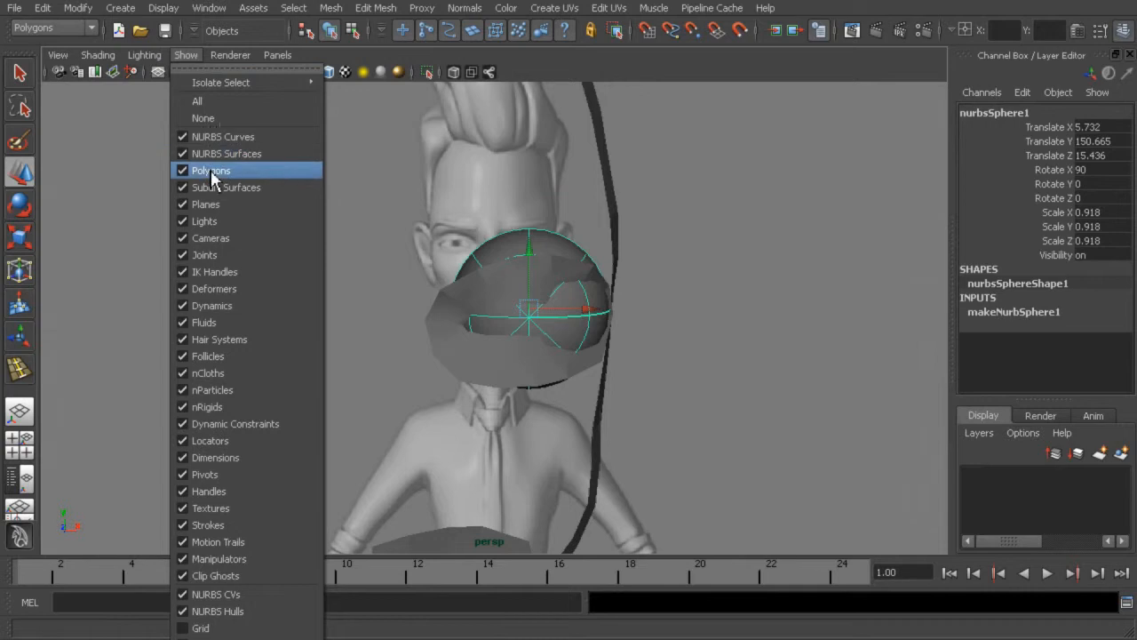
left_click(211, 171)
left_click_drag(508, 287, 457, 292, "alt")
right_click_drag(457, 292, 655, 325, "alt")
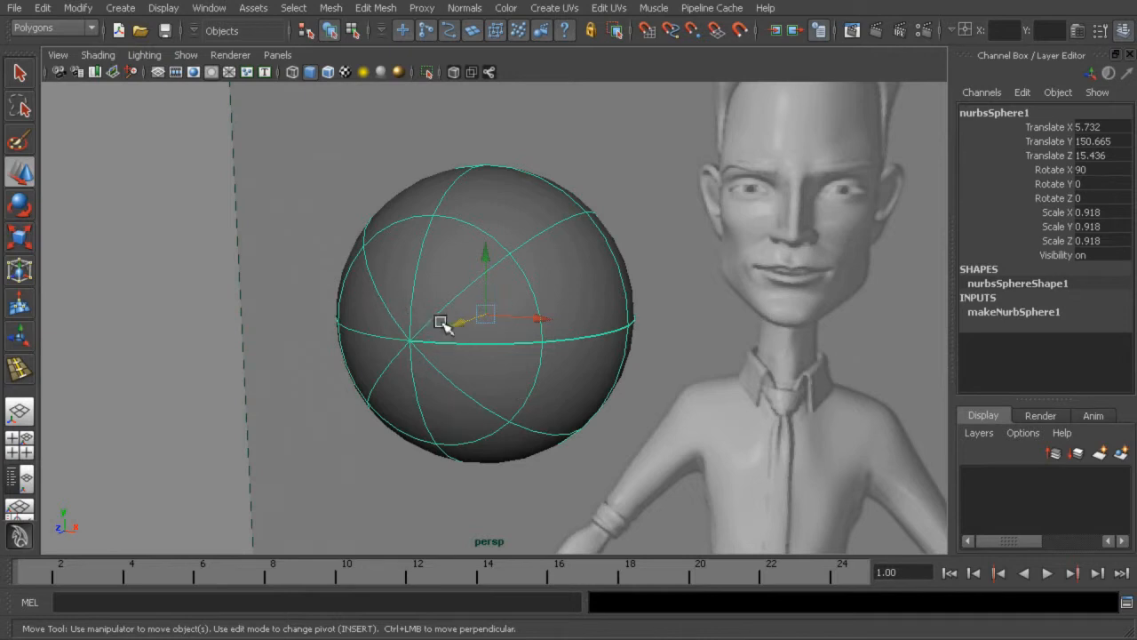
left_click_drag(485, 341, 513, 331, "alt")
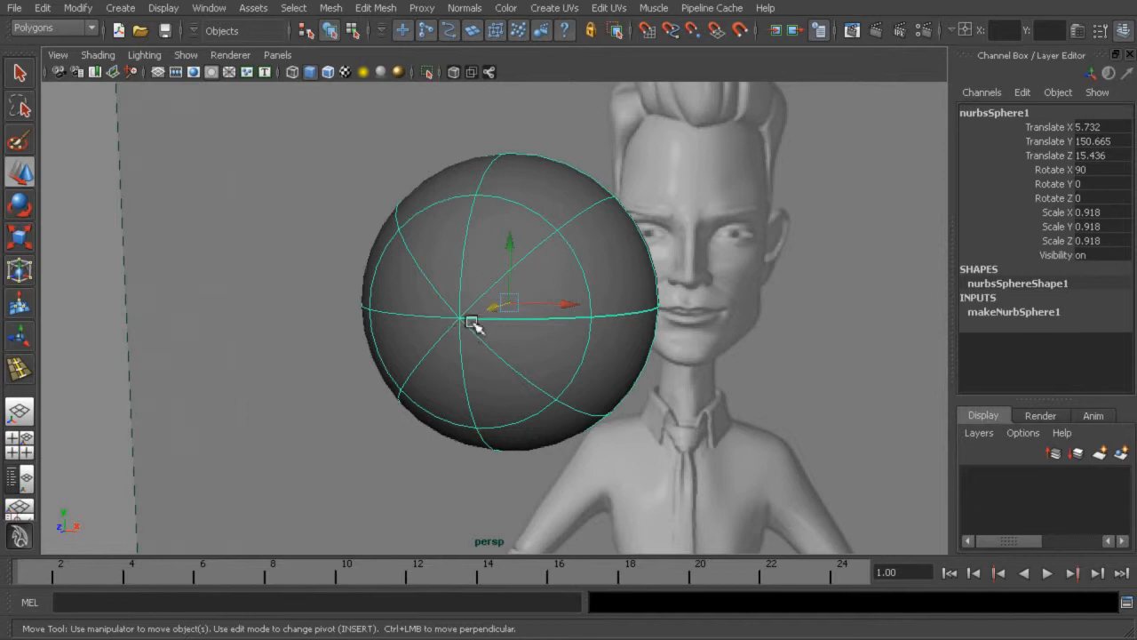
scroll(477, 339, "up", 2)
mouse_move(481, 302)
right_mouse_down("alt")
mouse_move(492, 302)
mouse_move(462, 301)
right_mouse_up("alt")
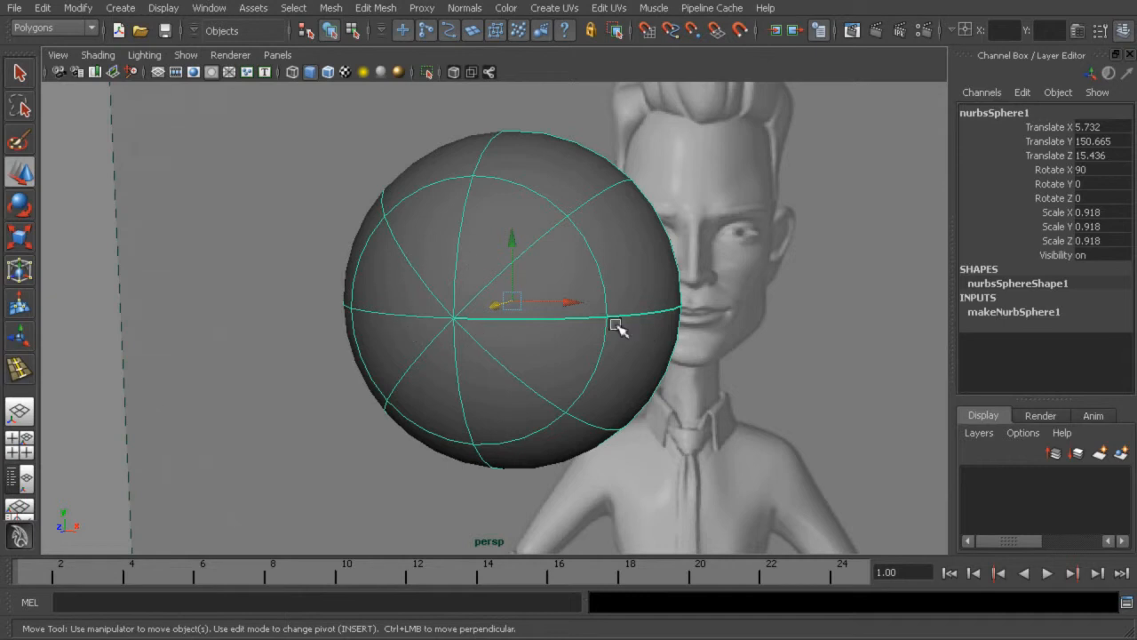
left_click_drag(617, 327, 648, 330, "alt")
Insert an isoparm ring around the eyeball's front pole at about parameter 3.614, using the Surfaces menu set.
key("space")
right_click_drag(326, 444, 435, 455, "alt")
right_click_drag(327, 417, 327, 388)
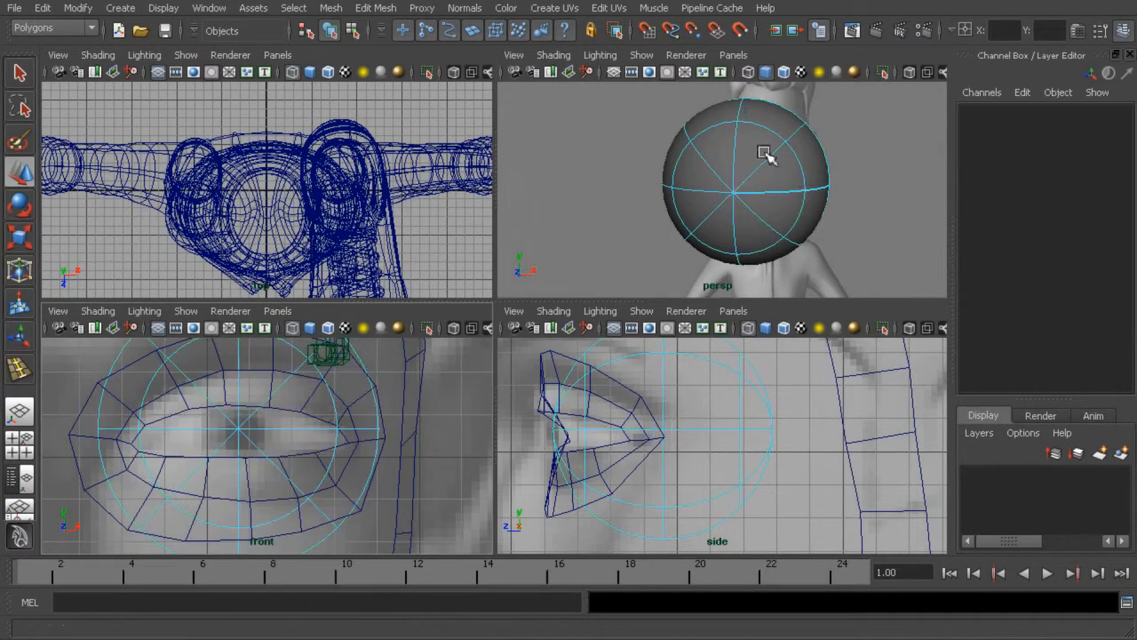
left_click_drag(801, 158, 768, 189)
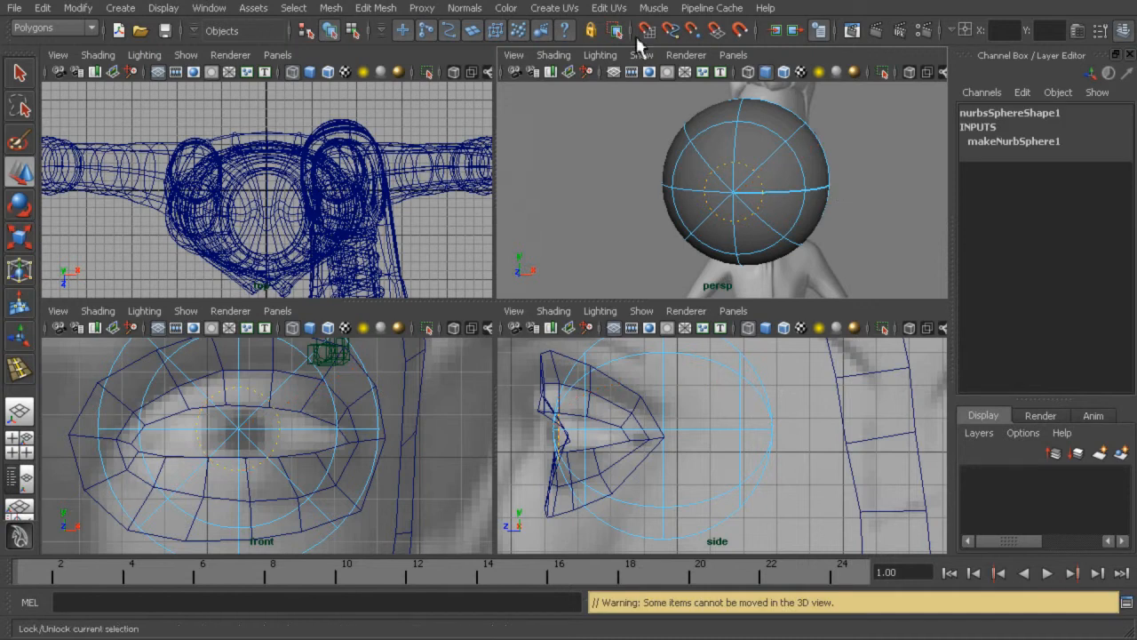
left_click(54, 28)
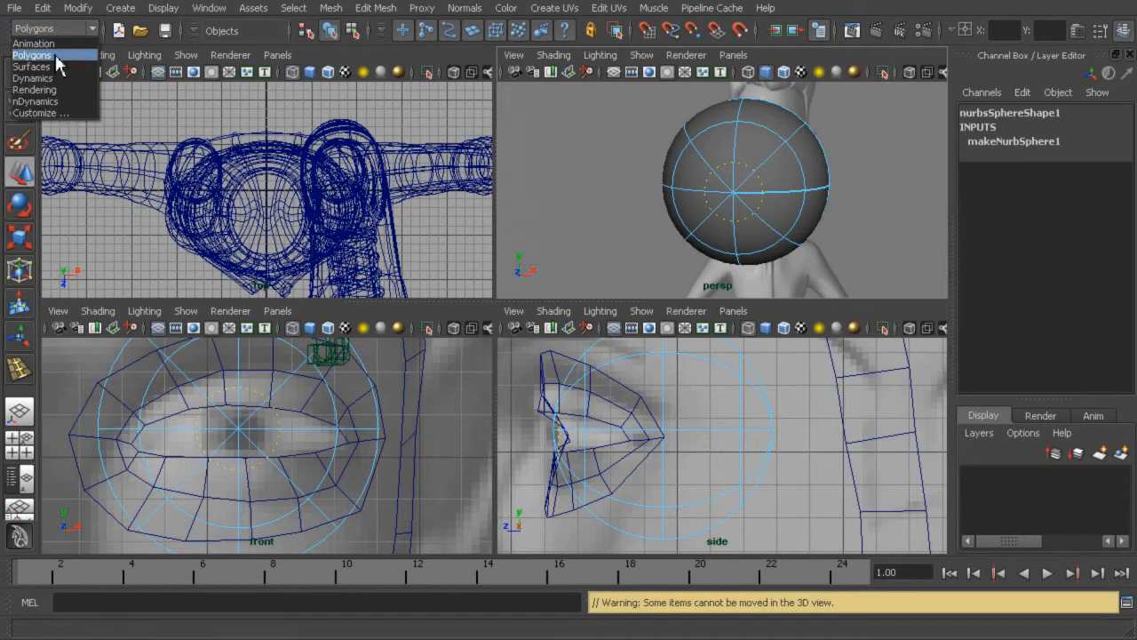
left_click(55, 67)
left_click(417, 8)
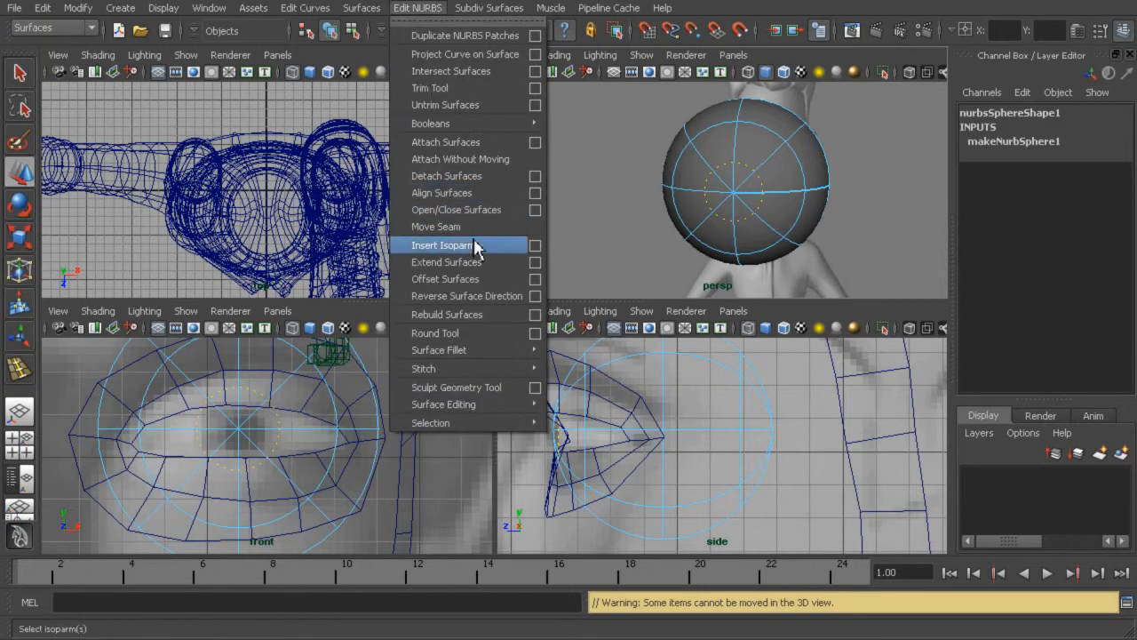
left_click(444, 240)
Insert two isoparm rings at about parameters 3.592 and 3.635, closely flanking the existing ring around the eyeball's front pole.
mouse_move(746, 200)
left_mouse_down("alt")
mouse_move(731, 208)
mouse_move(755, 218)
mouse_move(751, 188)
left_mouse_up("alt")
key("space")
left_click_drag(565, 272, 599, 284, "alt")
scroll(551, 291, "up", 3)
left_click(503, 269)
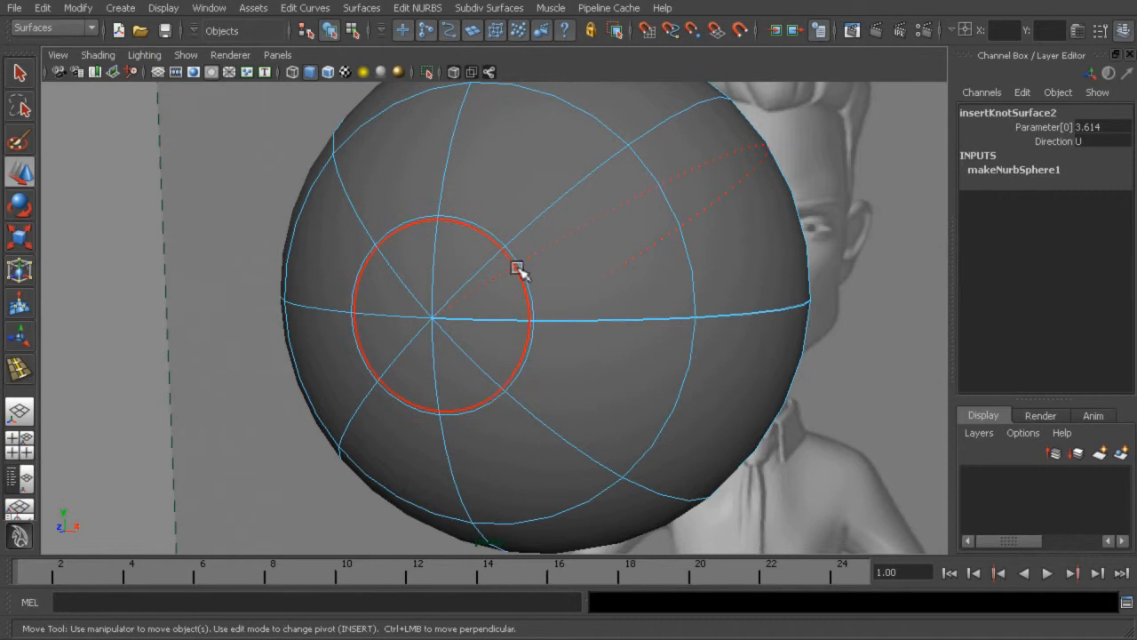
left_click(517, 269)
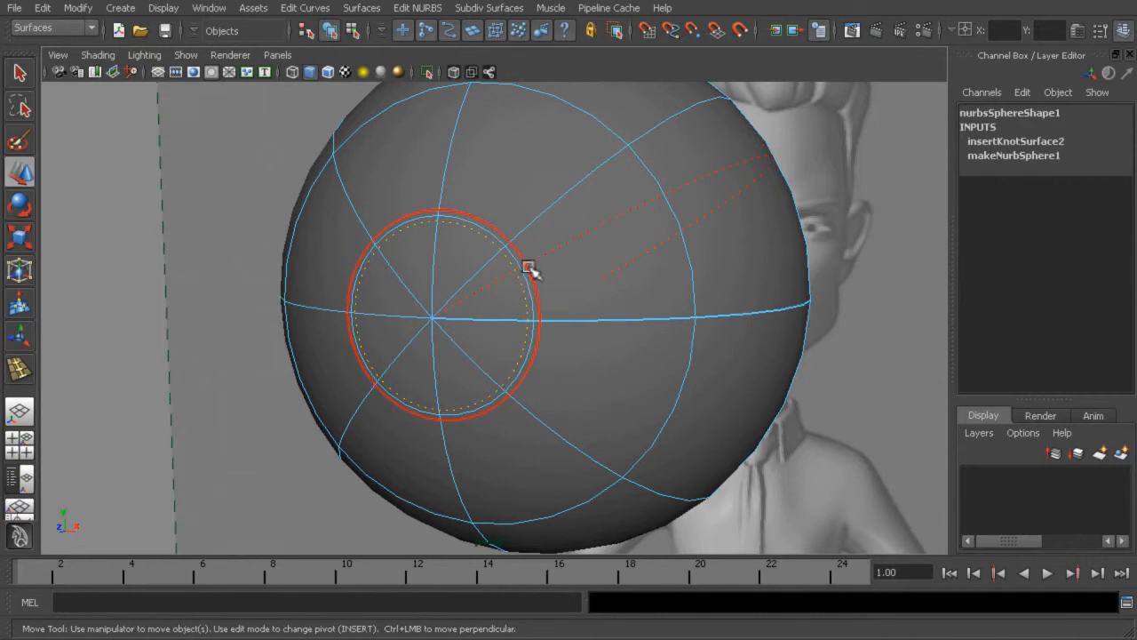
left_click(418, 8)
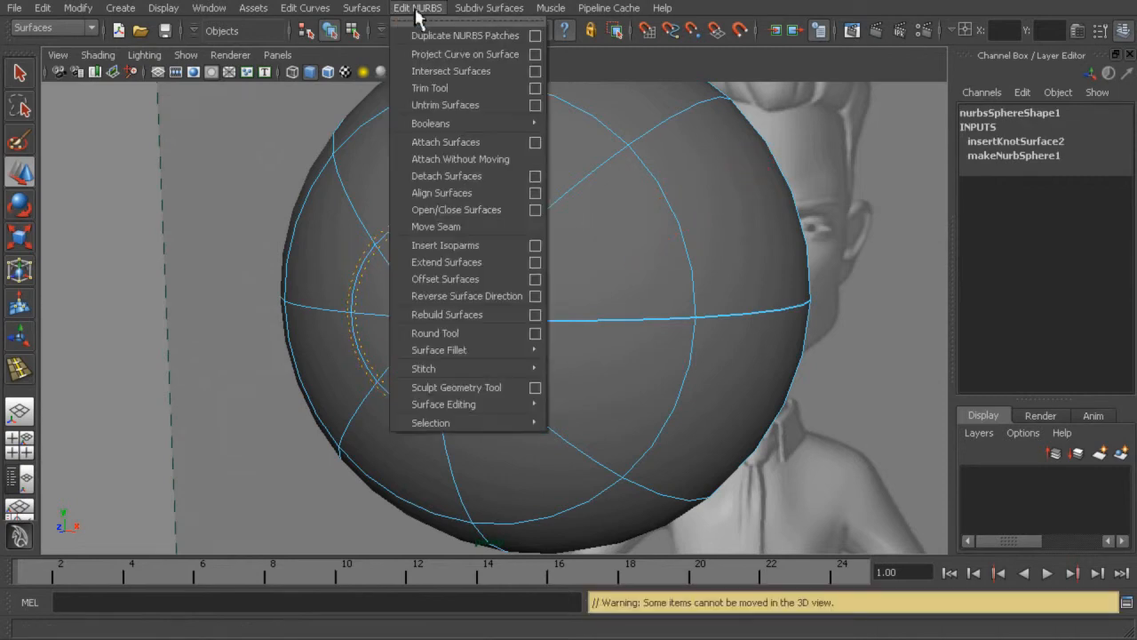
left_click(523, 245)
left_click_drag(613, 236, 561, 218, "alt")
right_click_drag(562, 218, 595, 219, "alt")
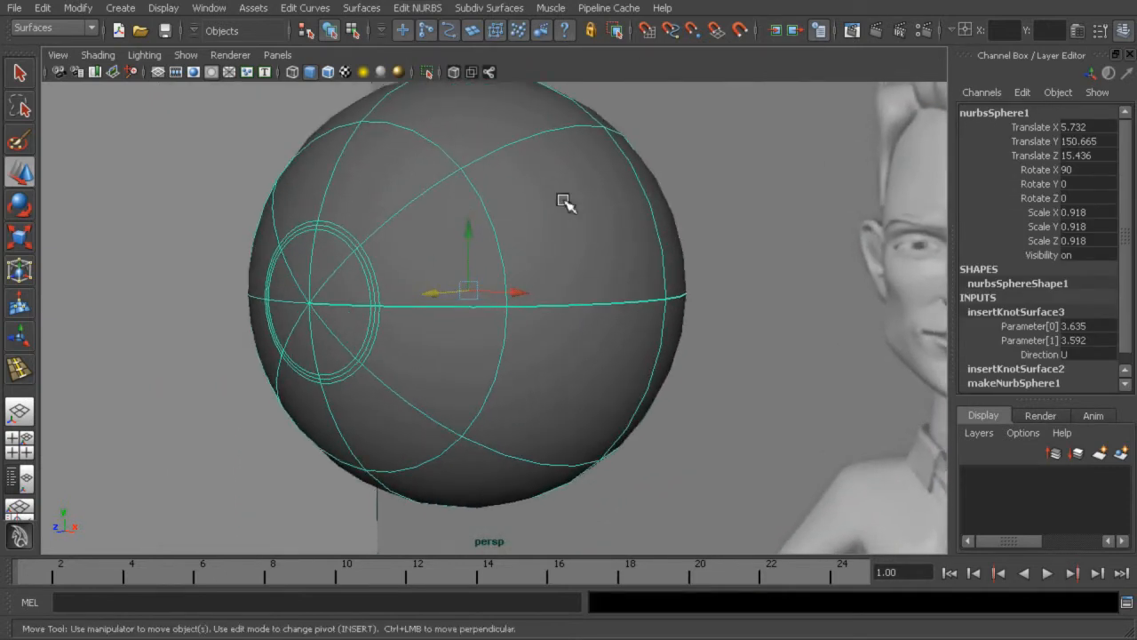
Duplicate the eyeball sphere and scale the copy uniformly to about 0.931 as the outer cornea shell.
left_click_drag(424, 300, 534, 306, "alt")
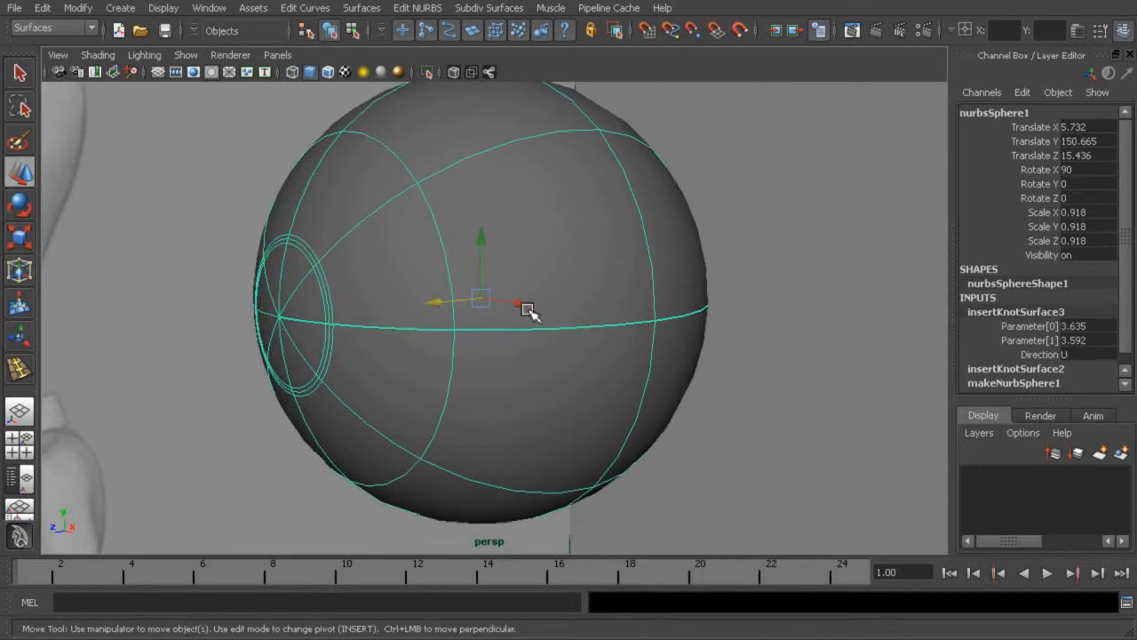
key("ctrl+d")
key("r")
left_click(485, 302)
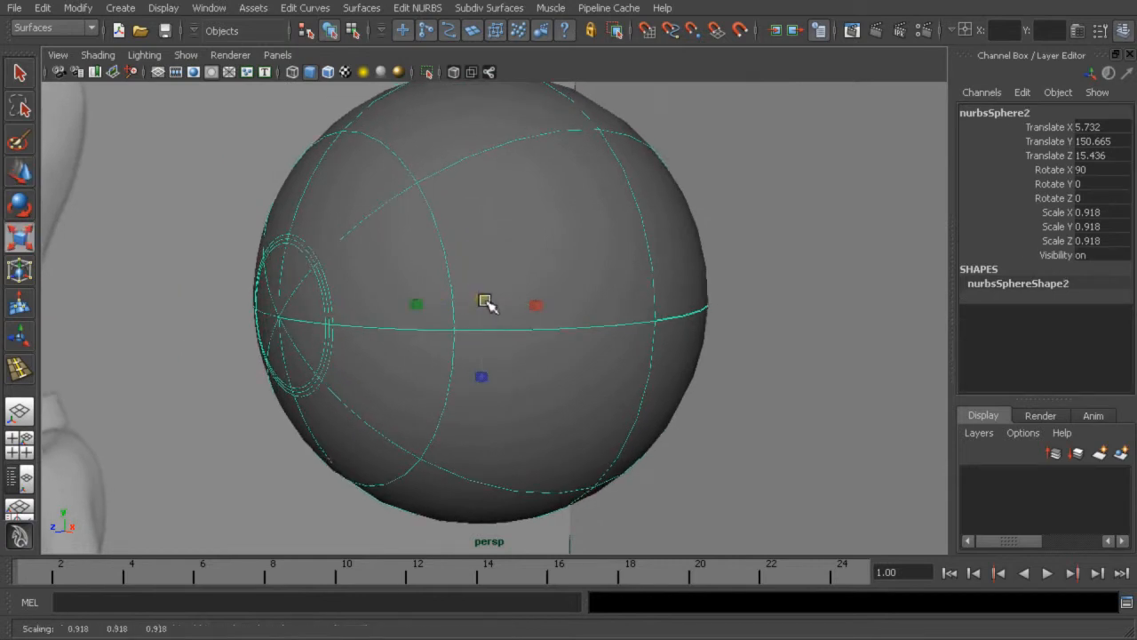
left_click_drag(488, 304, 526, 322)
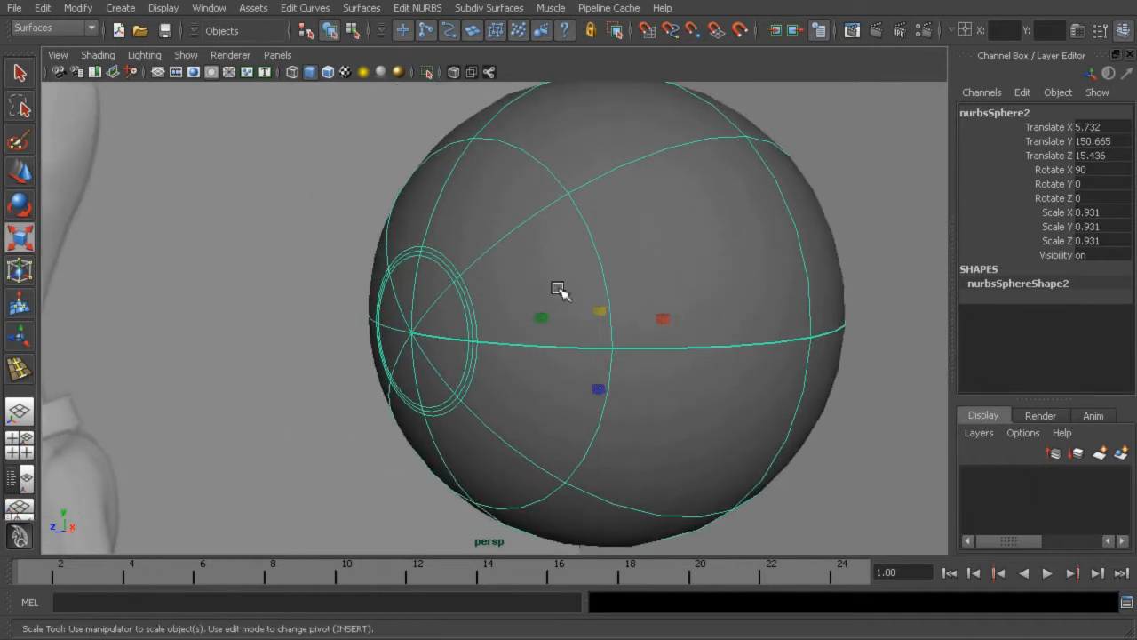
Show the outer sphere's hulls and move the inner hull rings around its front pole forward into a cornea bulge.
left_click_drag(546, 247, 457, 257, "alt")
right_click_drag(457, 257, 584, 308, "alt")
right_click_drag(487, 267, 539, 269)
left_click_drag(453, 315, 539, 326, "alt")
left_click(318, 354)
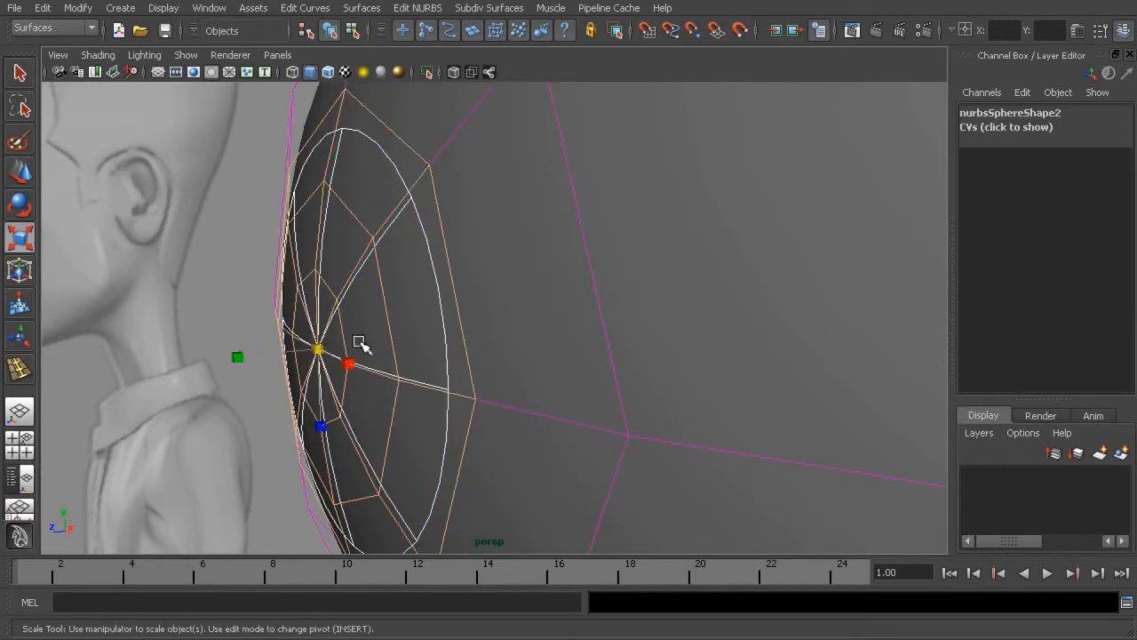
left_click(343, 335)
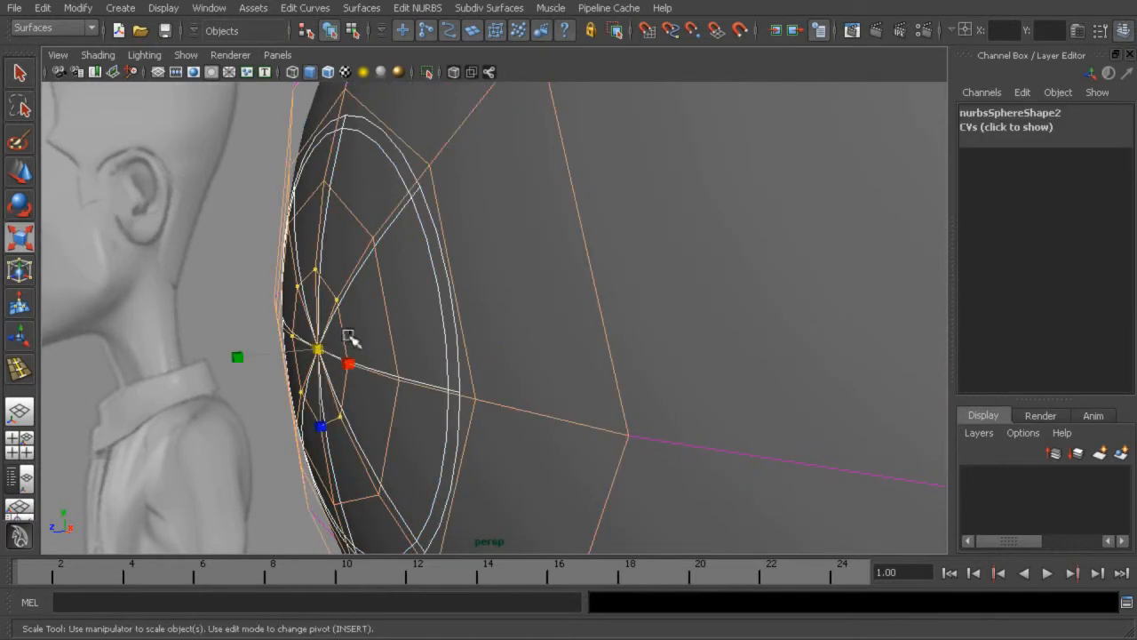
left_click_drag(384, 302, 459, 326, "alt")
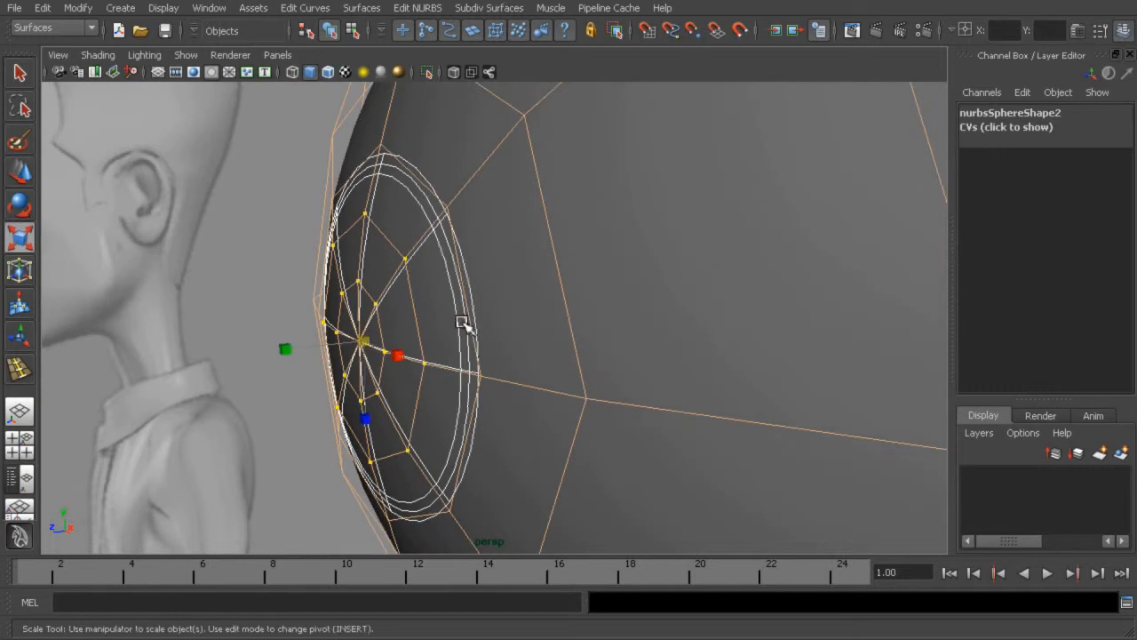
key("w")
left_click_drag(307, 348, 290, 351)
left_click_drag(382, 350, 374, 325, "alt")
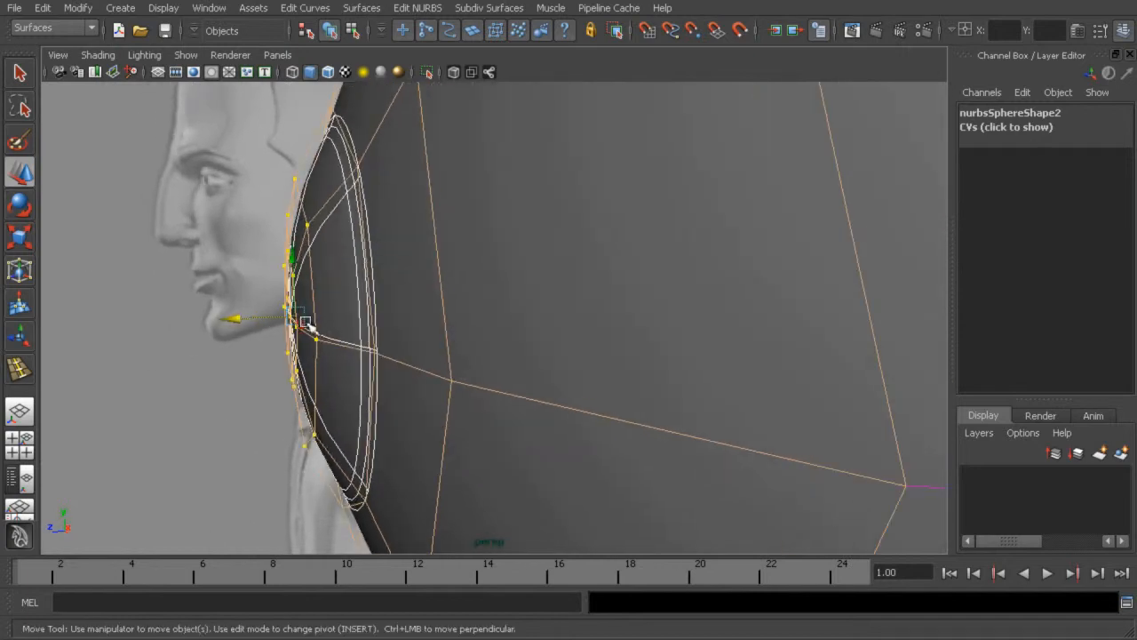
left_click_drag(250, 325, 281, 317)
Enlarge the second hull ring from the outer sphere's front pole to round the bulge, then return to object mode.
key("Down")
key("ctrl+z")
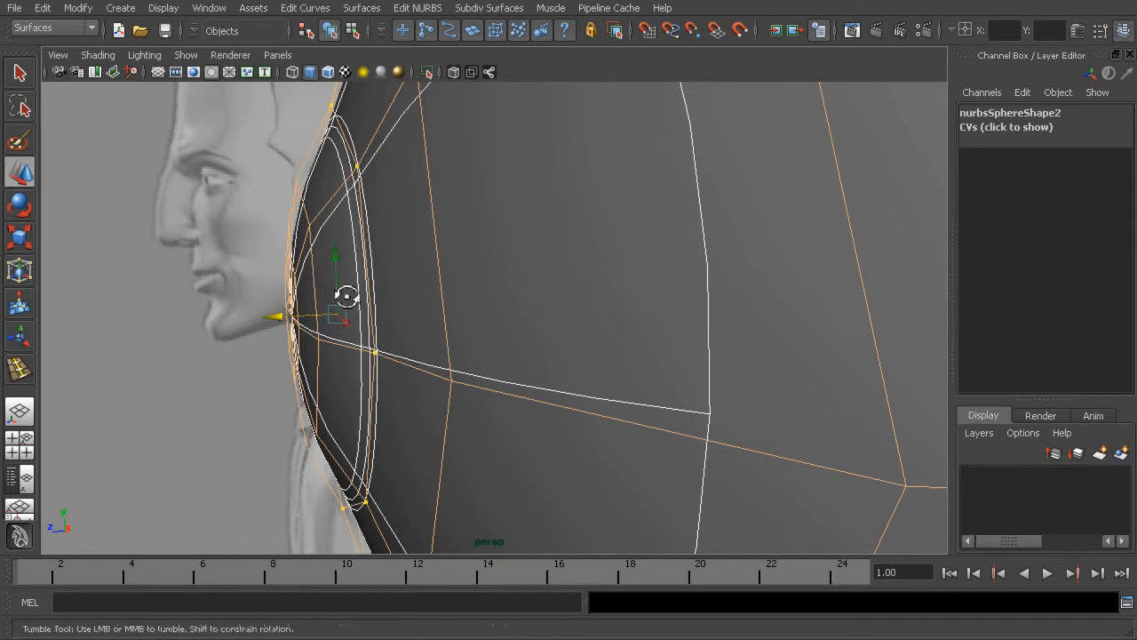
left_click_drag(335, 296, 382, 257, "alt")
left_click_drag(335, 325, 362, 324, "alt")
key("r")
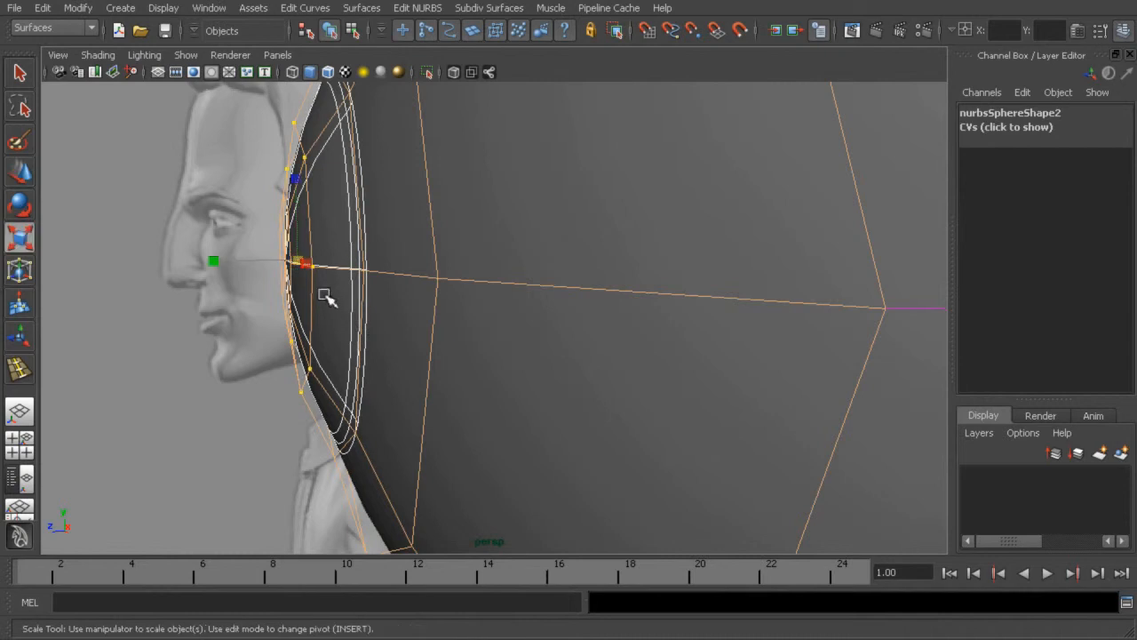
left_click_drag(299, 282, 419, 331, "alt")
right_click_drag(419, 330, 361, 301, "alt")
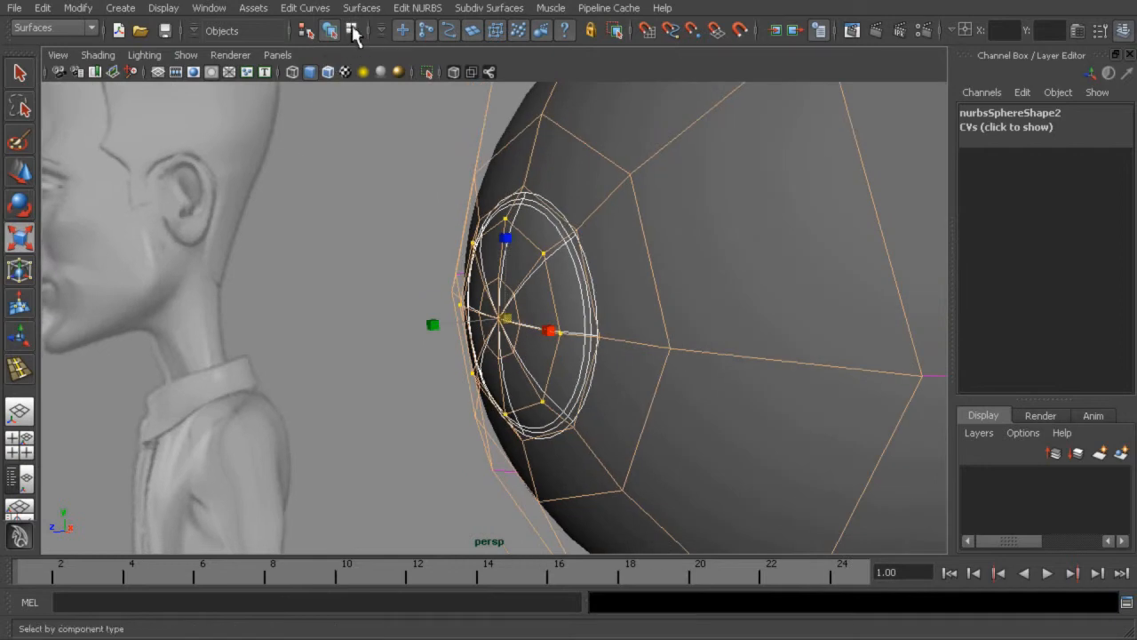
left_click(329, 30)
left_click(342, 168)
Redisplay the outer sphere's hulls, readjust the second ring's scale to refine the cornea, and return to object mode.
left_click_drag(622, 264, 507, 264, "alt")
left_click(658, 294)
right_click_drag(507, 264, 525, 255)
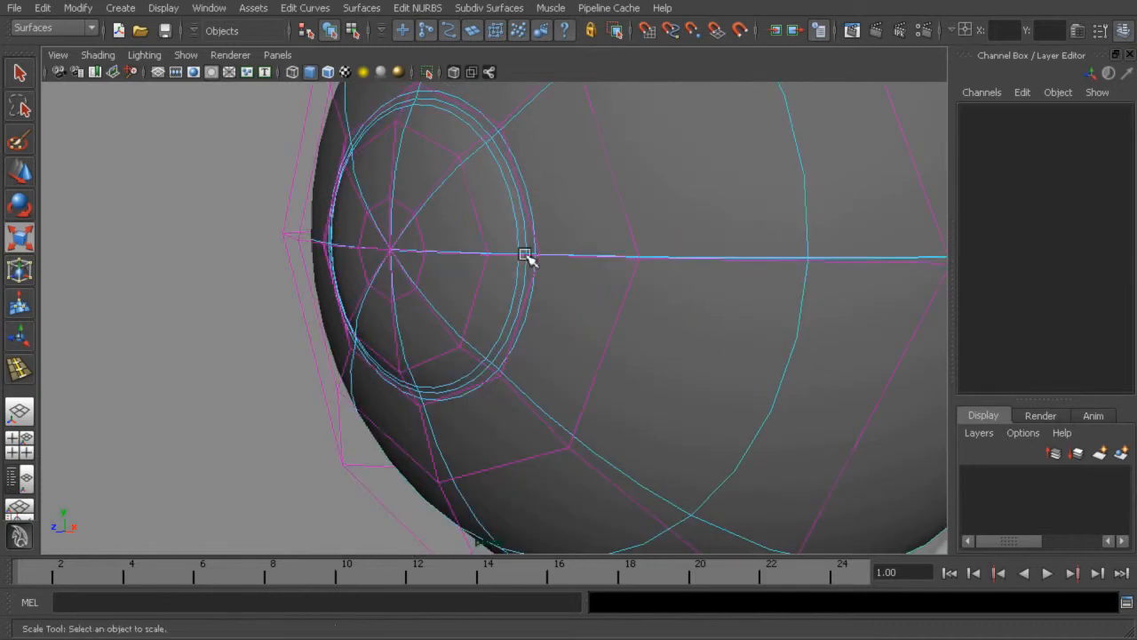
left_click(481, 230)
left_click_drag(404, 252, 431, 265)
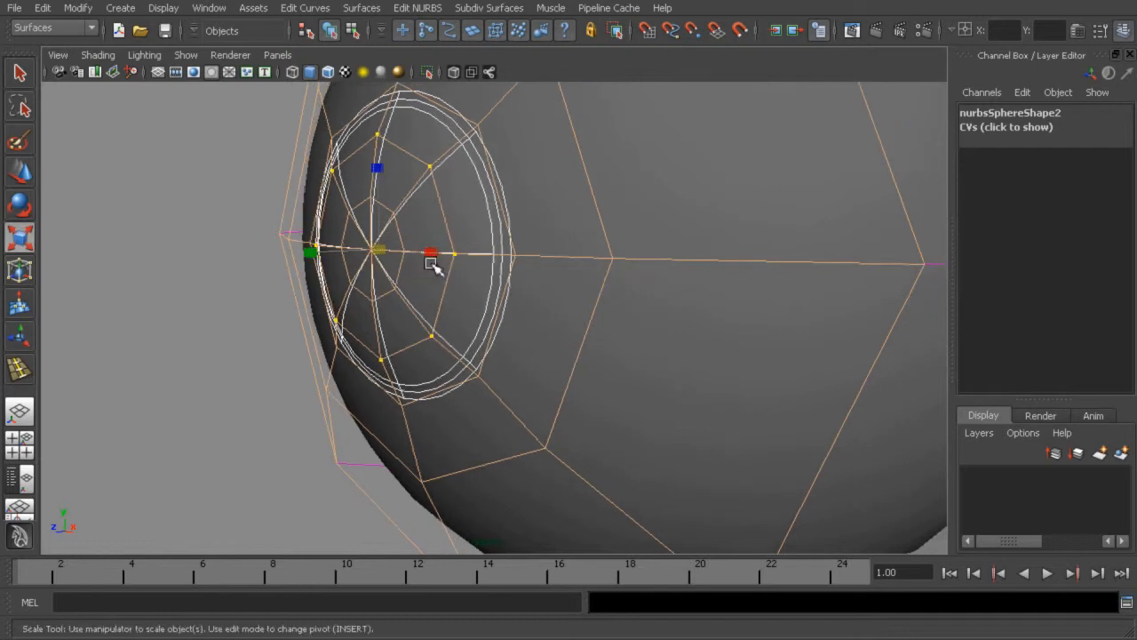
left_click(354, 33)
left_click(329, 34)
left_click(282, 133)
scroll(493, 312, "down", 5)
left_click_drag(484, 309, 418, 300, "alt")
right_click_drag(419, 299, 441, 318, "alt")
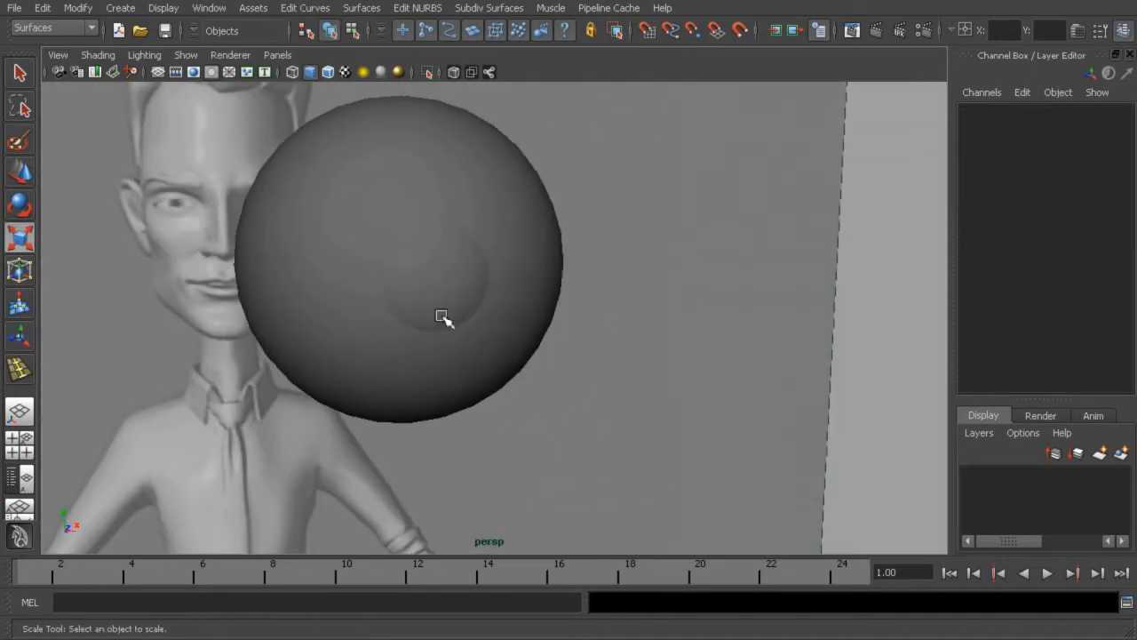
Create a Blinn material in the Hypershade.
left_click(130, 10)
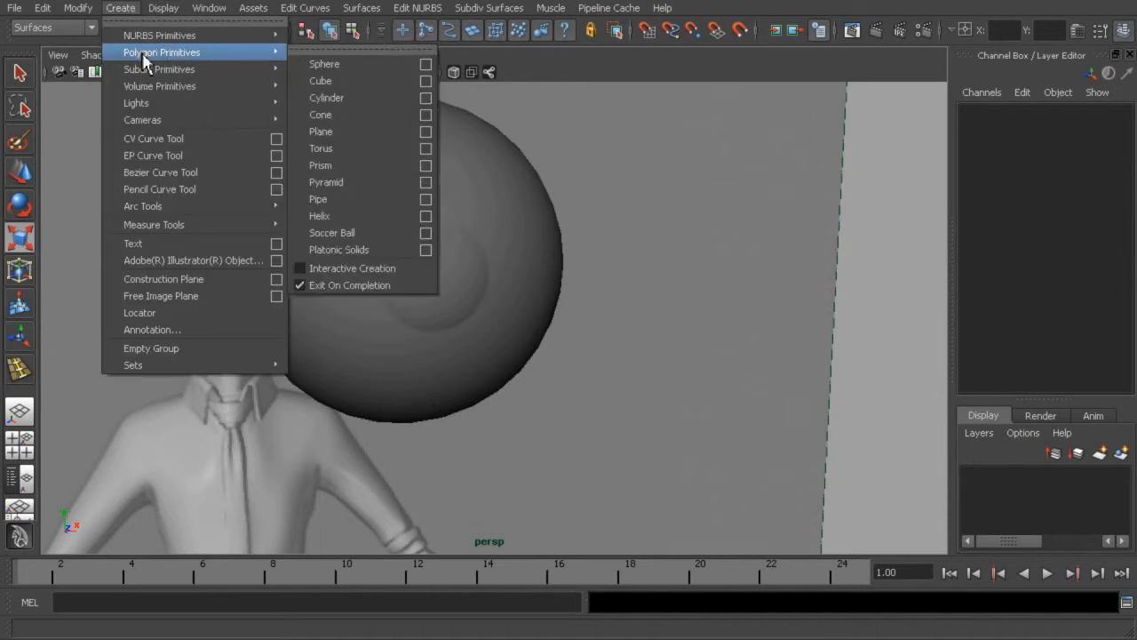
mouse_move(210, 9)
mouse_move(244, 53)
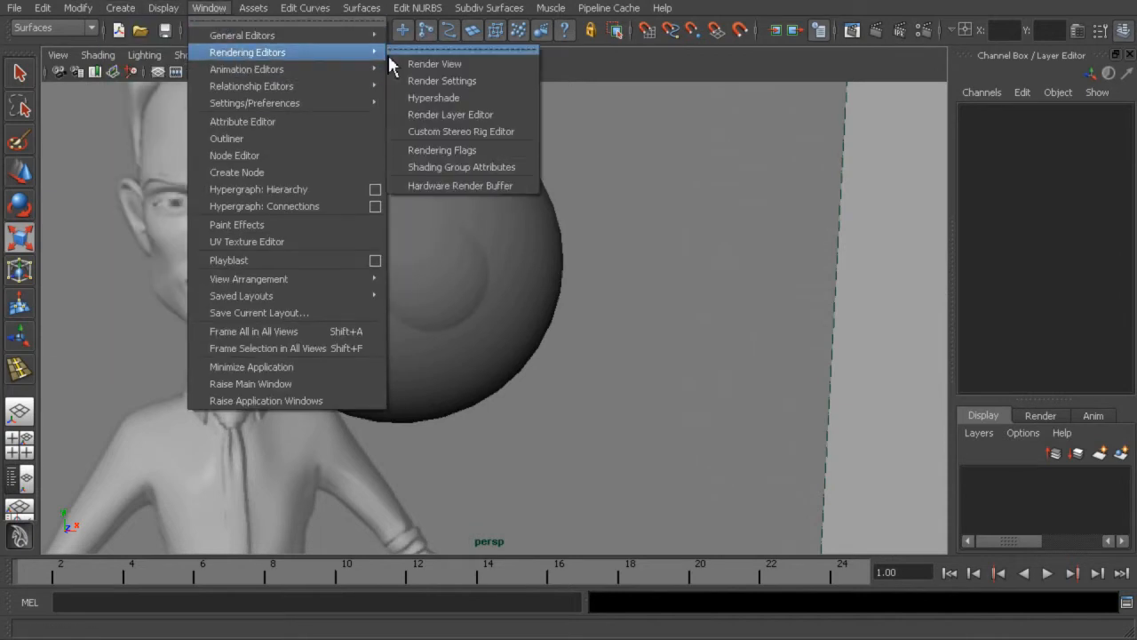
left_click(418, 98)
left_click_drag(481, 40, 986, 79)
left_click(737, 91)
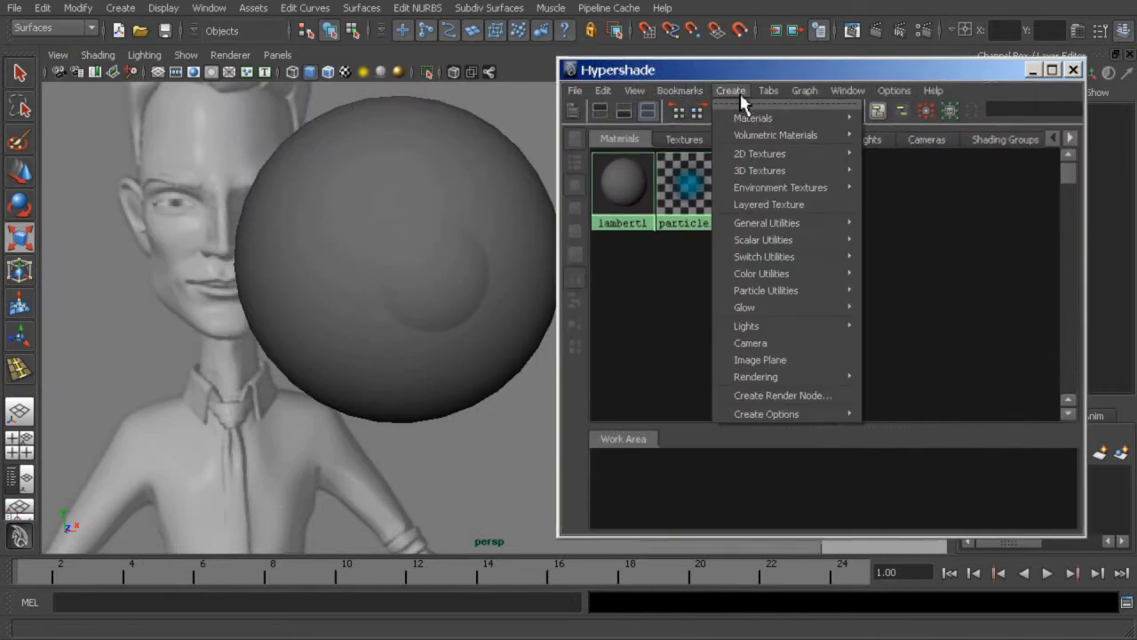
mouse_move(744, 119)
left_click(895, 148)
Assign the blinn1 material to the outer cornea sphere.
middle_click_drag(648, 215, 497, 228)
left_click(731, 91)
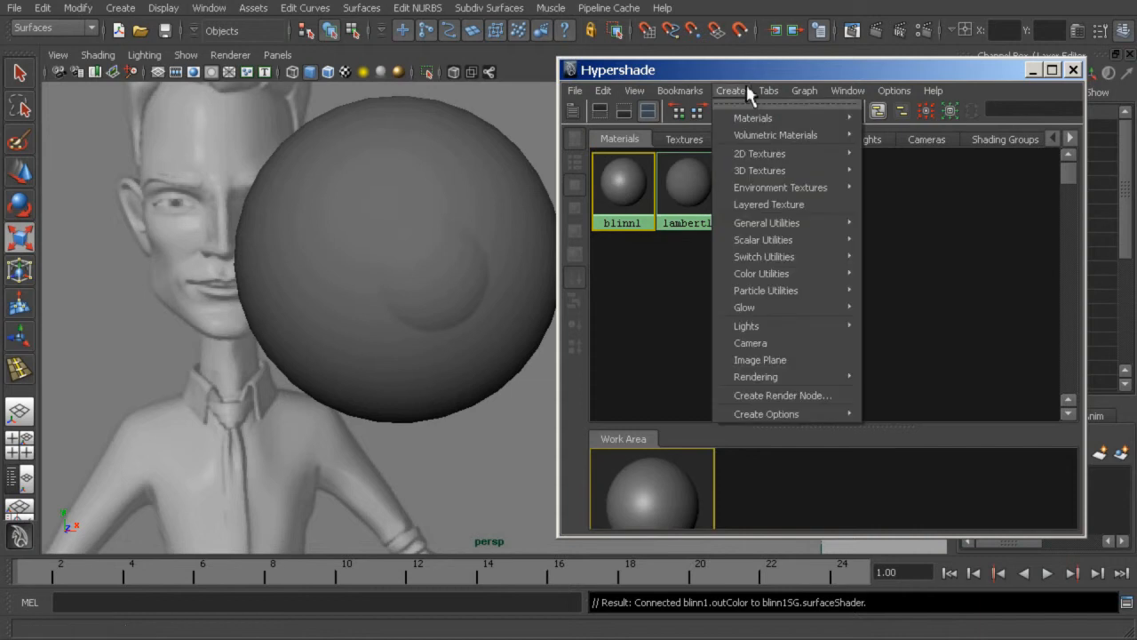
mouse_move(751, 123)
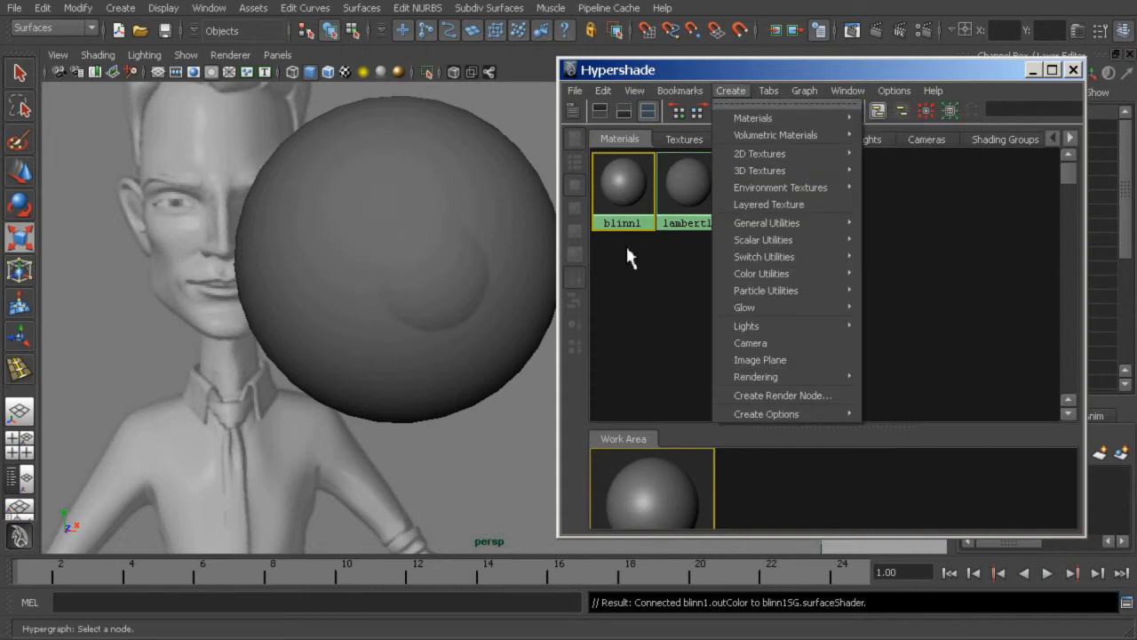
left_click(500, 219)
right_click_drag(616, 190, 616, 150)
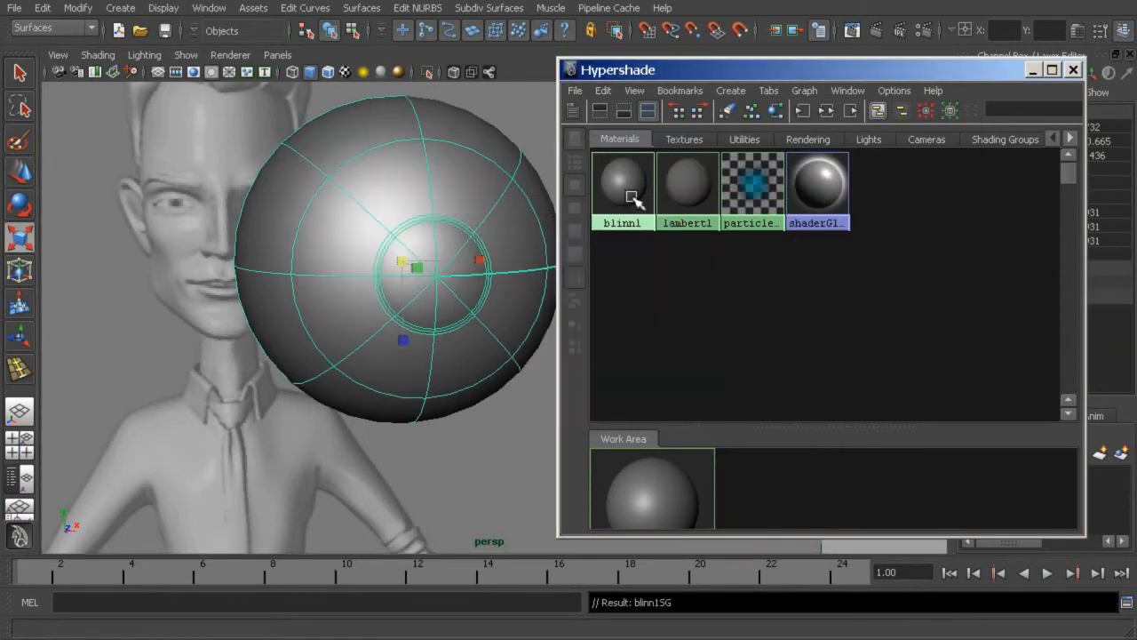
Raise the transparency of the blinn1 material until it is almost fully clear.
double_click(631, 196)
left_click_drag(625, 43, 895, 39)
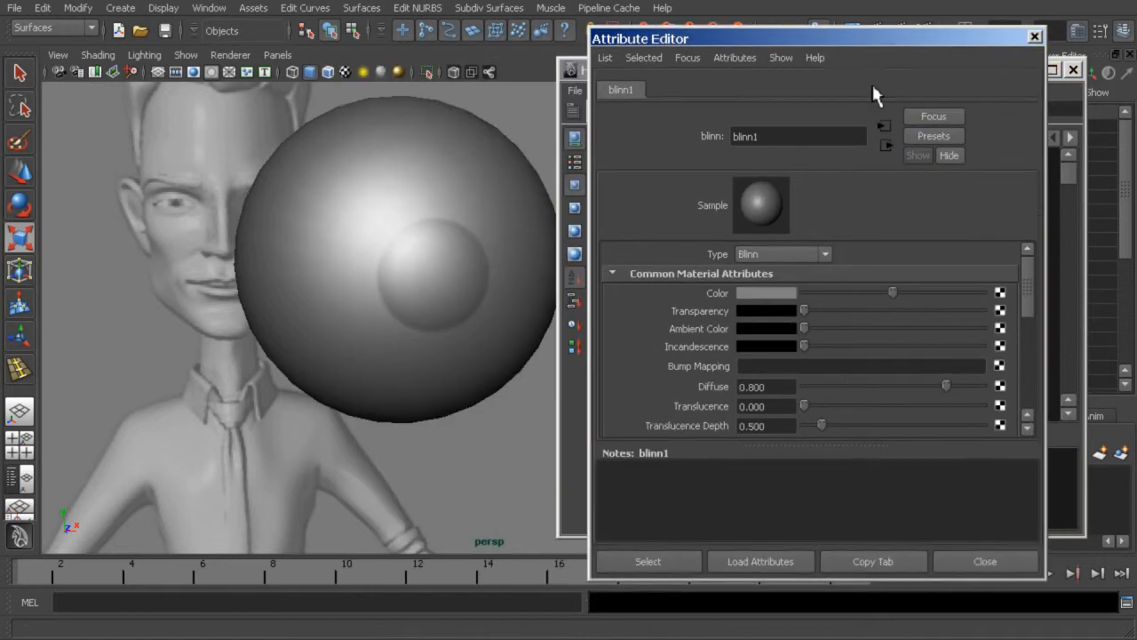
left_click_drag(807, 310, 957, 320)
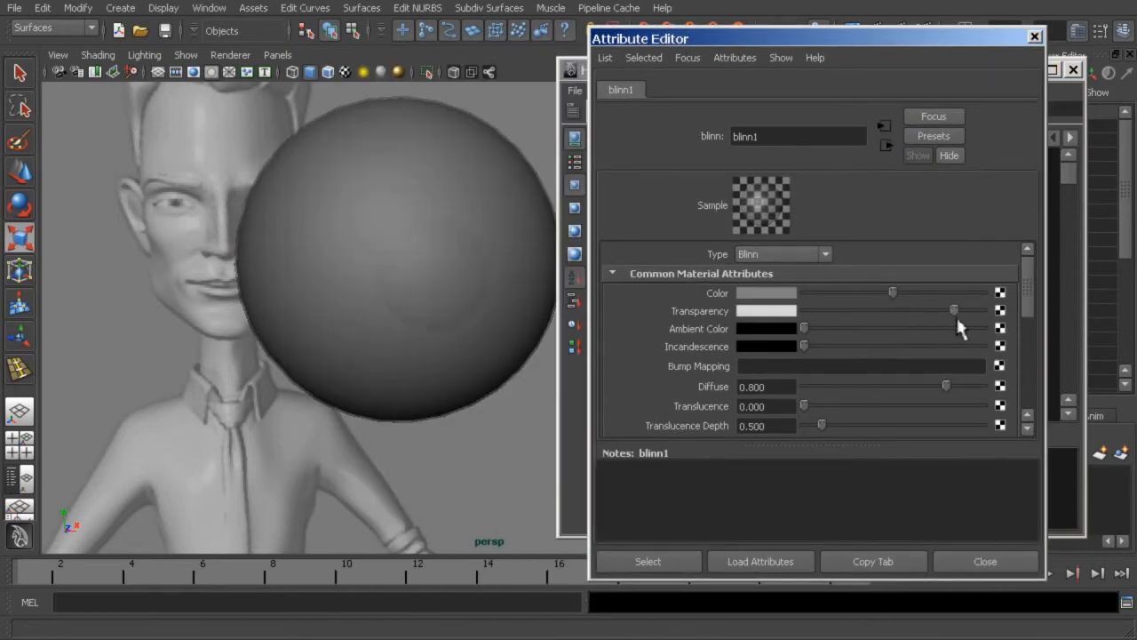
Set blinn1's Eccentricity to 0.219 and Specular Roll Off to 0.985, then close the material editors.
left_click_drag(1027, 297, 1024, 327)
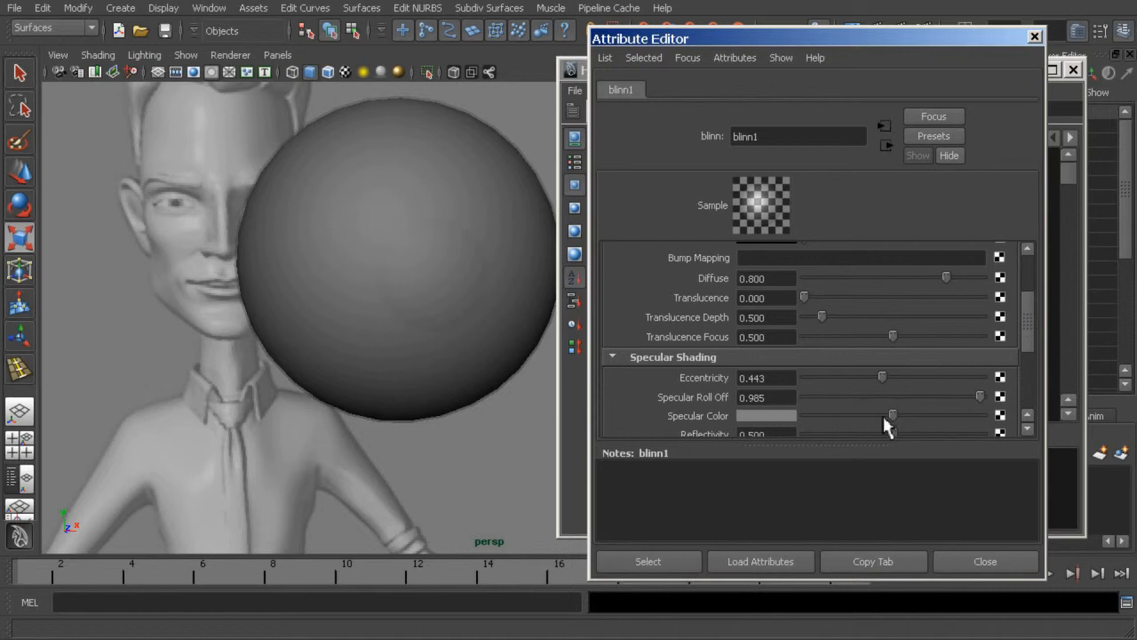
left_click_drag(886, 379, 846, 379)
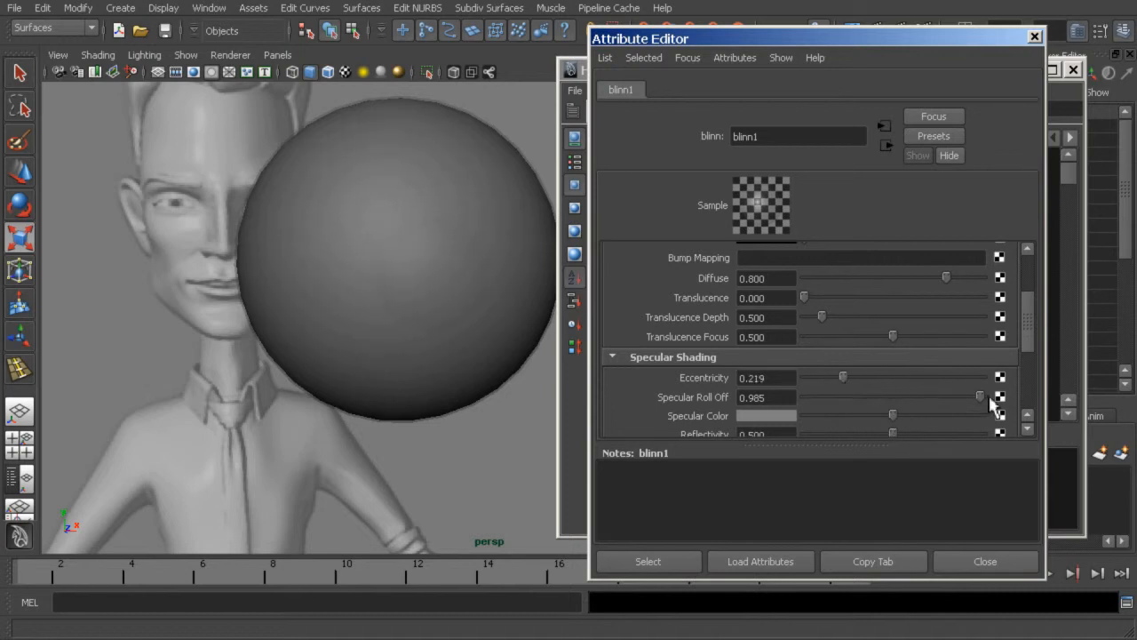
left_click(987, 562)
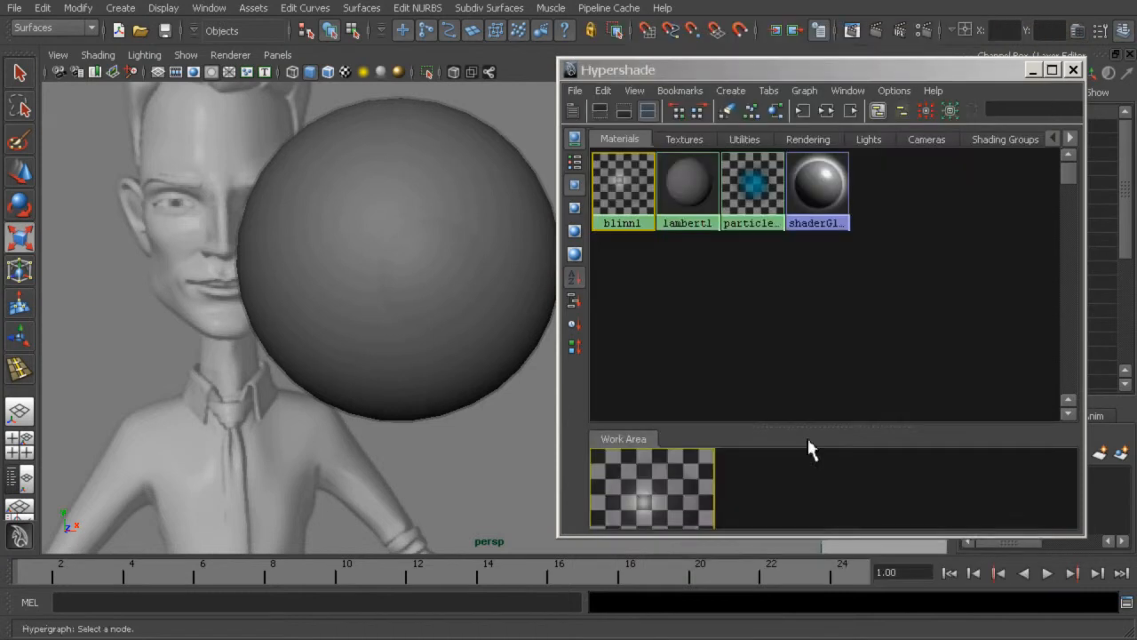
left_click(1073, 70)
Select the outer cornea sphere and hide it to expose the inner eyeball.
left_click_drag(422, 290, 272, 296, "alt")
left_click(396, 274)
left_click_drag(480, 294, 377, 303, "alt")
right_click_drag(418, 327, 494, 336, "alt")
mouse_move(507, 336)
left_mouse_down("alt")
mouse_move(484, 338)
mouse_move(494, 340)
left_mouse_up("alt")
key("space")
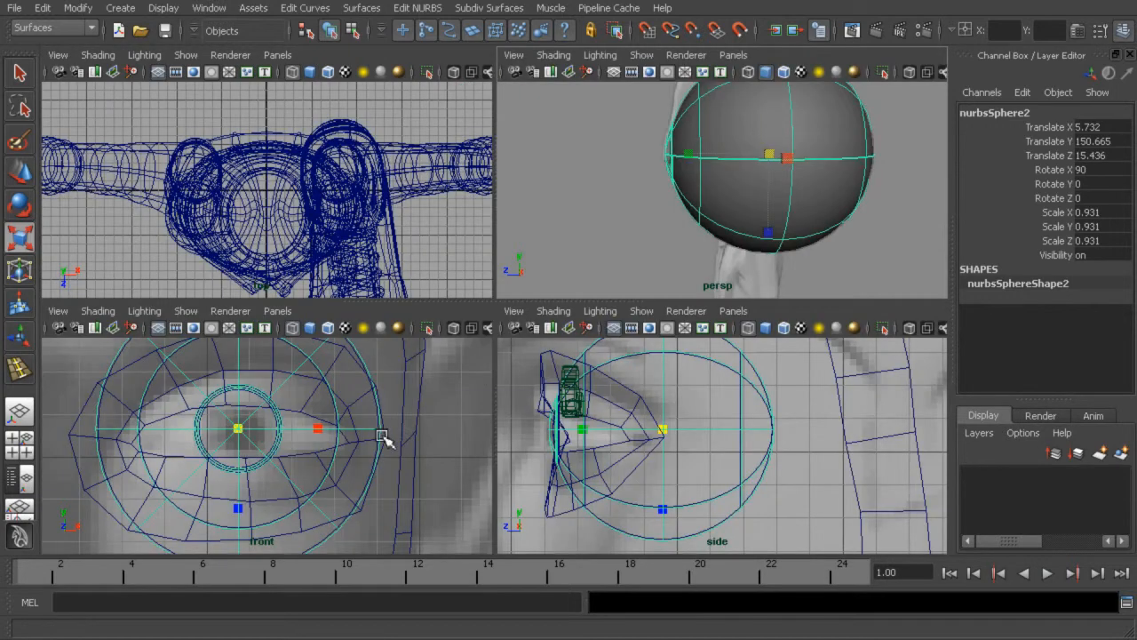
key("space")
left_click_drag(525, 241, 646, 256, "alt")
key("ctrl+h")
Select the inner eyeball sphere and display its hulls around the front pole.
left_click_drag(507, 254, 530, 266, "alt")
left_click(459, 254)
left_click_drag(409, 253, 420, 254, "alt")
middle_click_drag(420, 255, 477, 286, "alt")
right_click_drag(478, 286, 550, 289, "alt")
left_click_drag(503, 277, 519, 281, "alt")
middle_click_drag(505, 289, 519, 307, "alt")
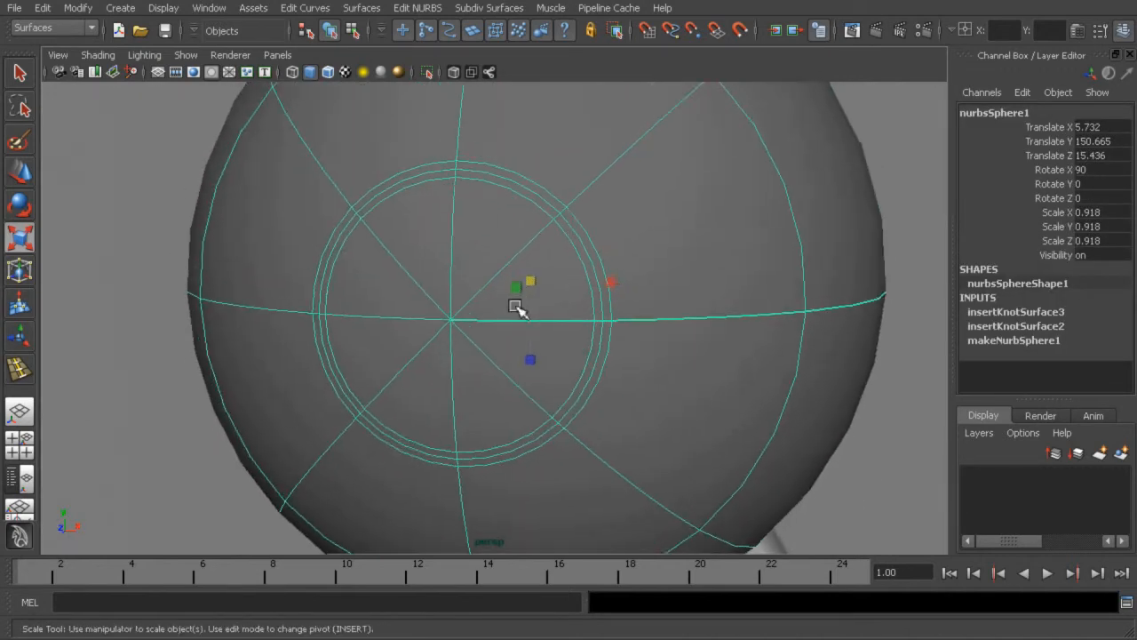
right_click_drag(519, 307, 559, 289, "alt")
right_click(553, 265)
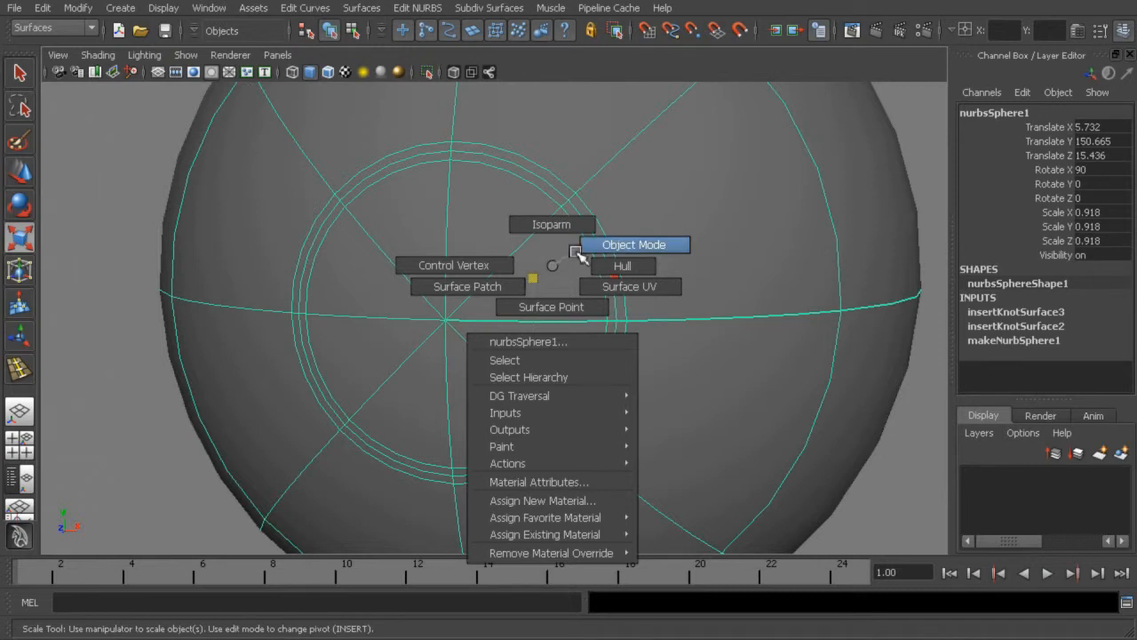
left_click(580, 248)
Move the inner hull rings around the inner eyeball's front pole to about 18.66 in Z to shape the iris.
left_click_drag(584, 299, 524, 312, "alt")
left_click(380, 314)
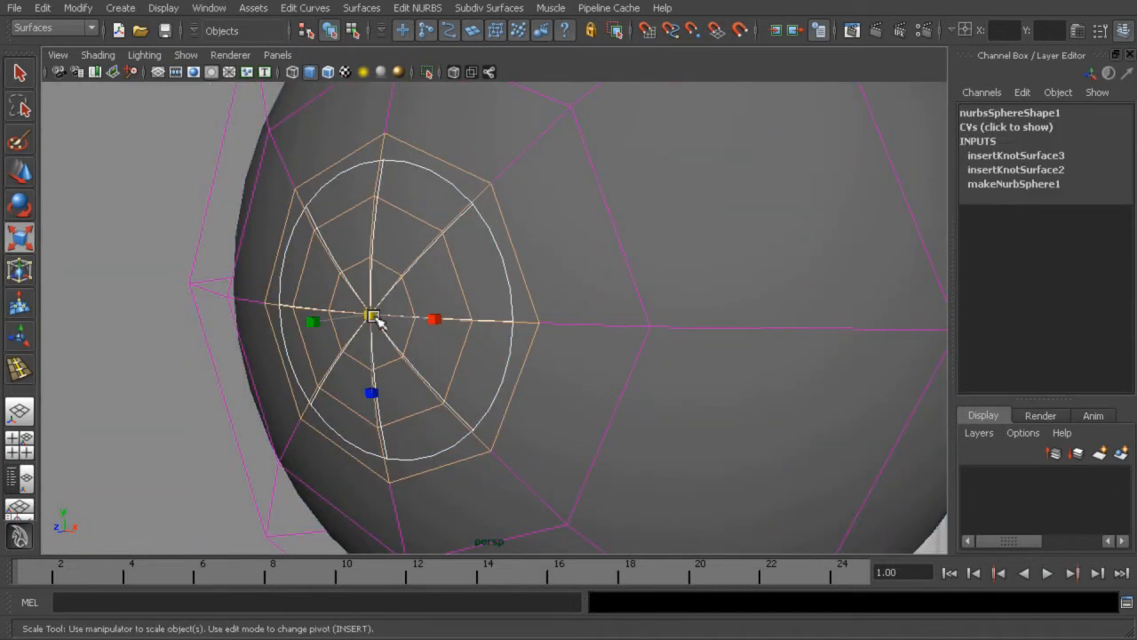
left_click_drag(409, 296, 414, 320, "alt")
key("w")
left_click_drag(293, 336, 291, 331)
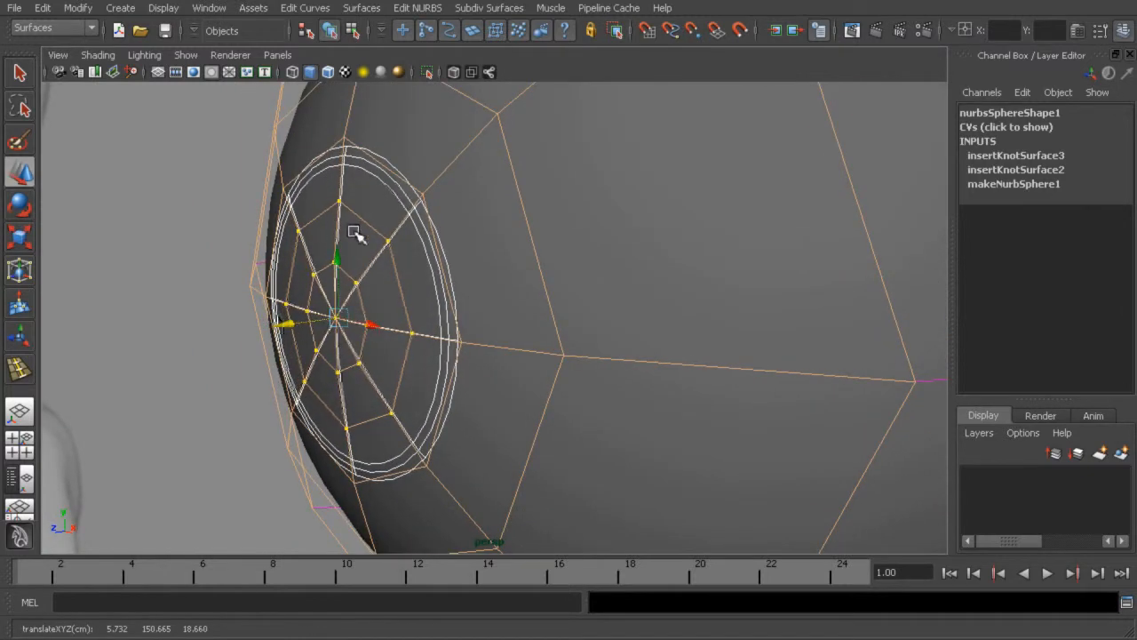
Scale the second hull ring from the inner eyeball's front pole to adjust the iris profile.
key("e")
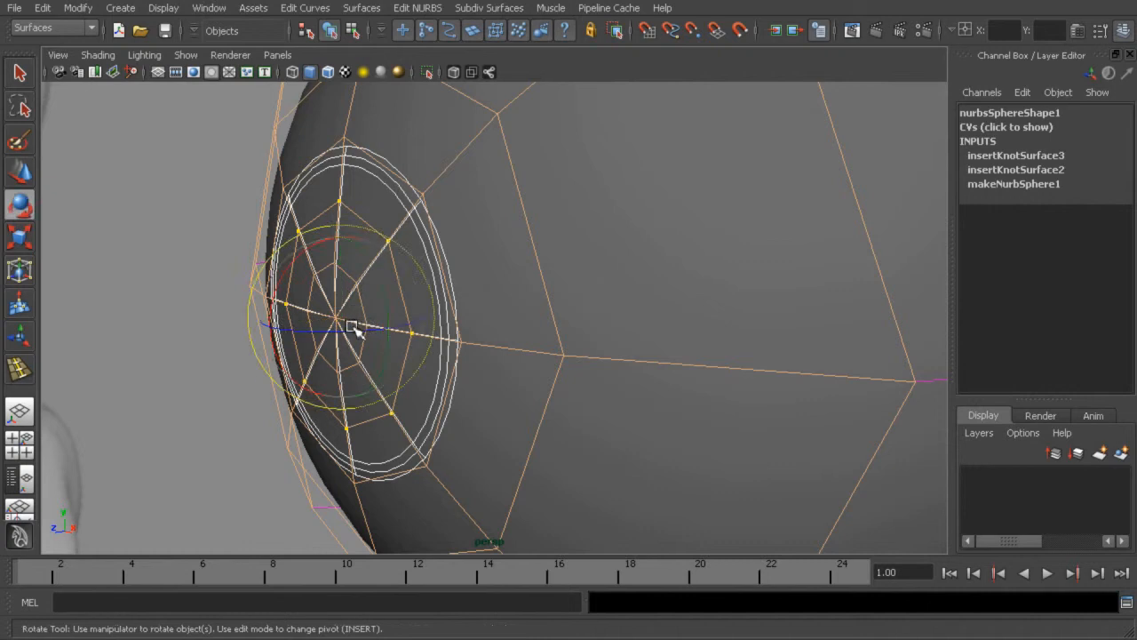
key("r")
left_click_drag(345, 322, 311, 326)
key("w")
Move the hull rings at the inner eyeball's front pole to about 18.68 in Z and return to object mode.
left_click_drag(382, 324, 379, 325, "alt")
middle_click_drag(379, 326, 489, 312, "alt")
right_click_drag(488, 313, 499, 327, "alt")
left_click(458, 356)
left_click_drag(500, 356, 414, 322, "alt")
left_click(391, 297)
left_click(322, 241)
left_click(432, 294)
left_click(456, 300)
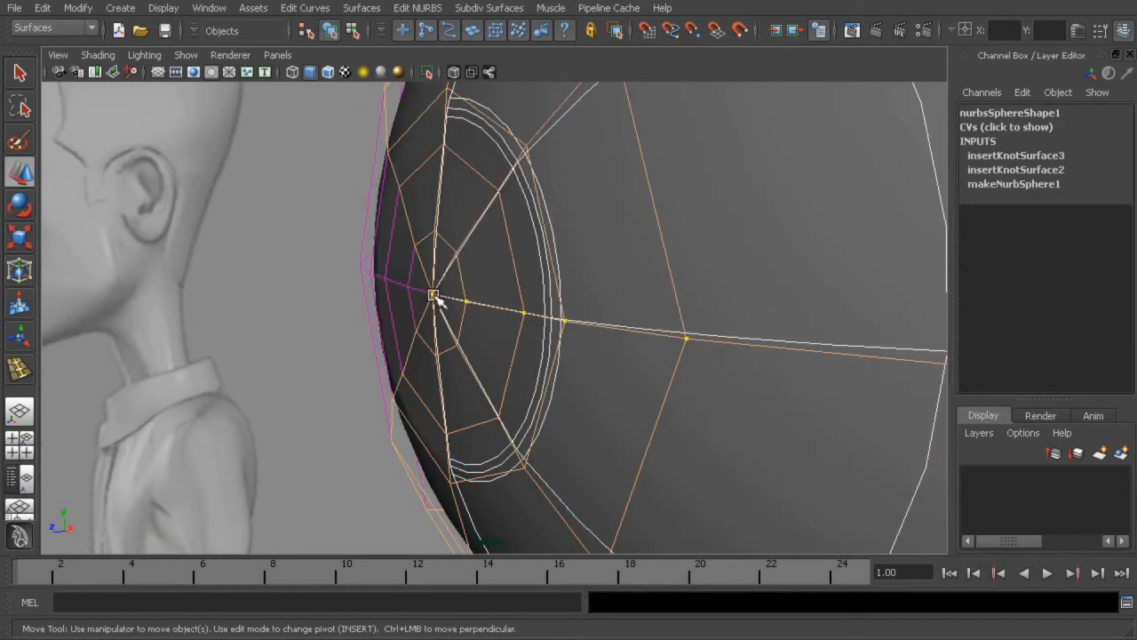
left_click(436, 298)
left_click(392, 301)
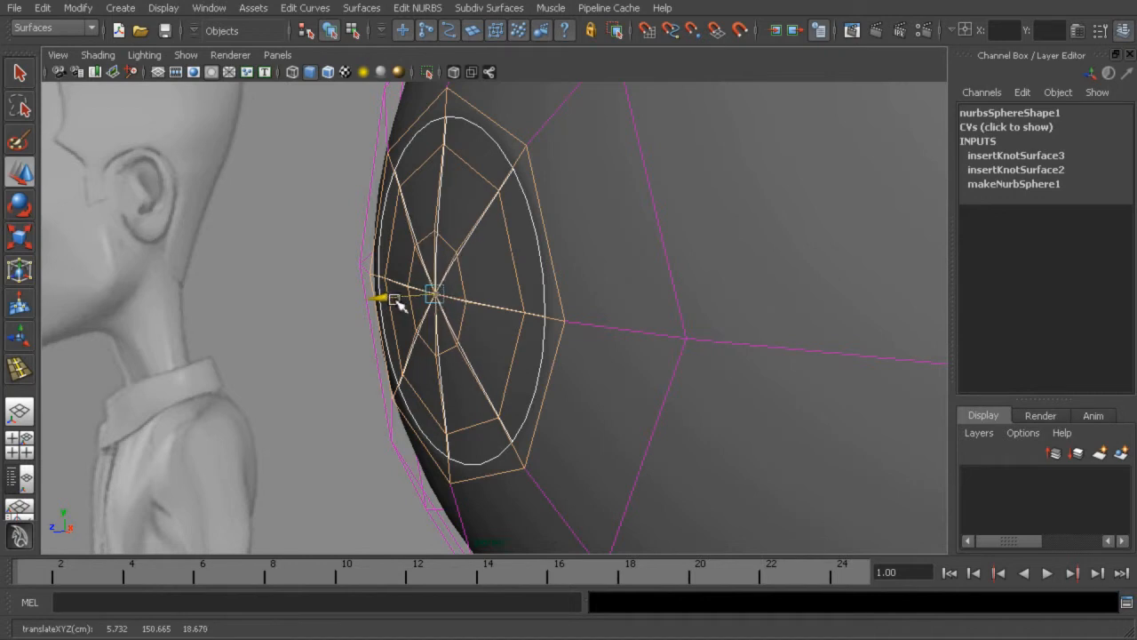
key("F8")
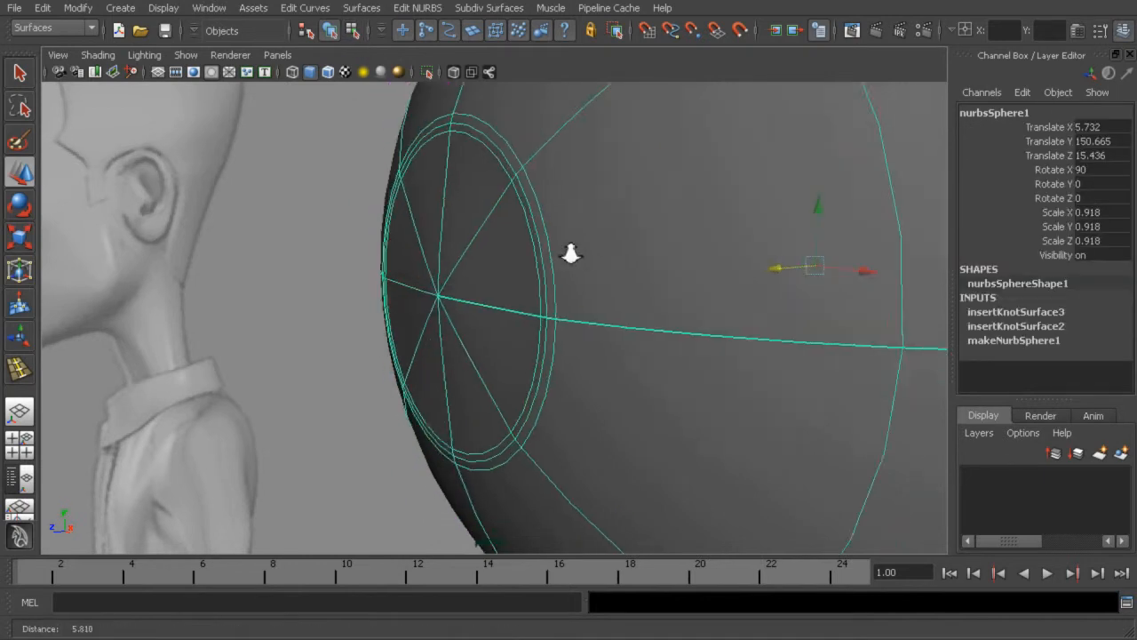
left_click(314, 242)
left_click_drag(314, 242, 356, 275, "alt")
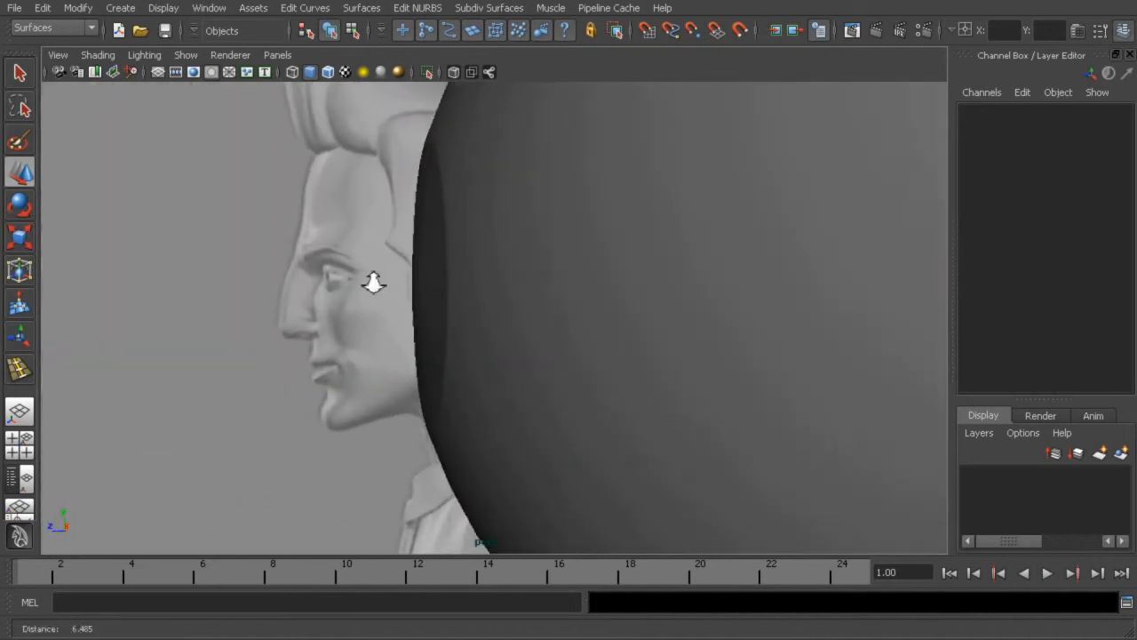
left_click_drag(442, 195, 434, 169, "alt")
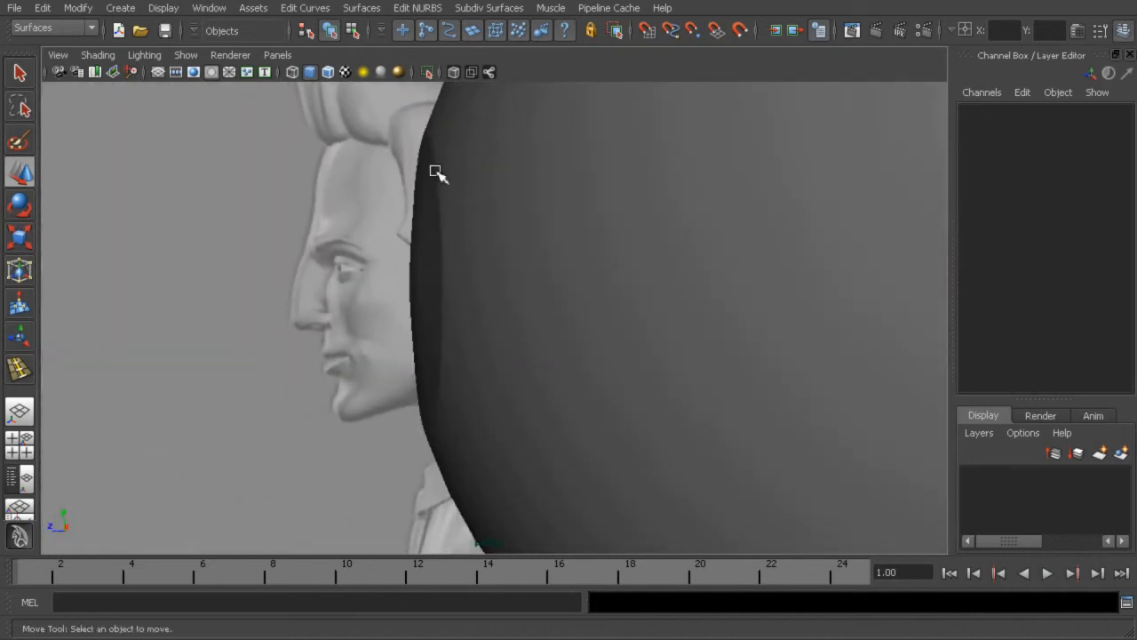
Pick a circular isoparm inside the inner eyeball's iris ring at the pupil outline and detach the surface there.
left_click_drag(437, 258, 622, 300, "alt")
left_click(603, 305)
right_click_drag(579, 239, 627, 221)
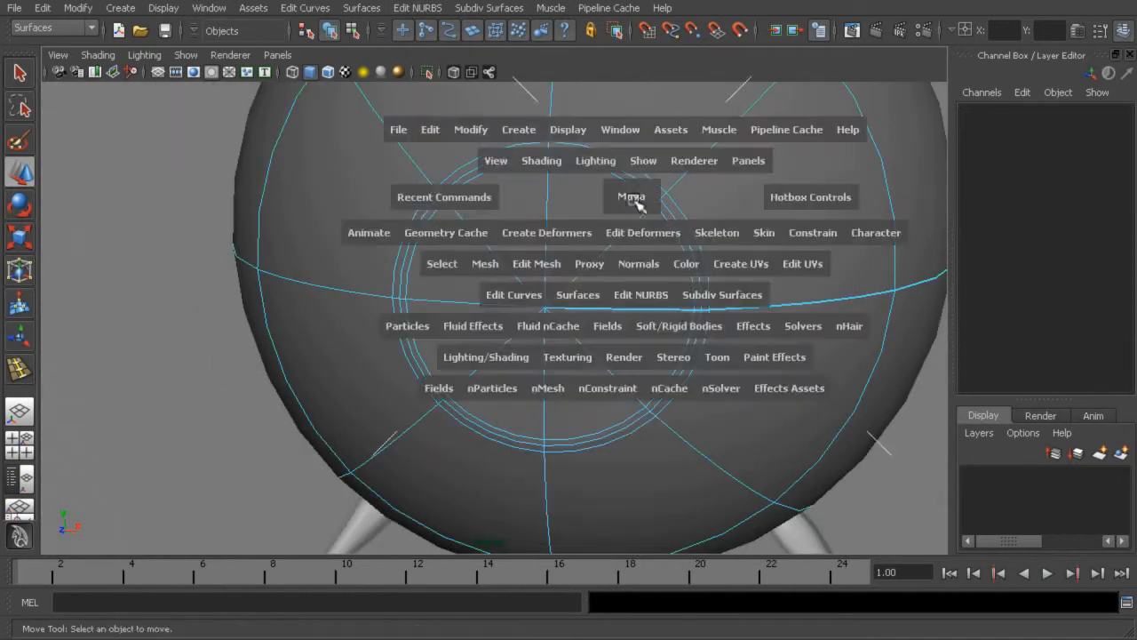
key("space")
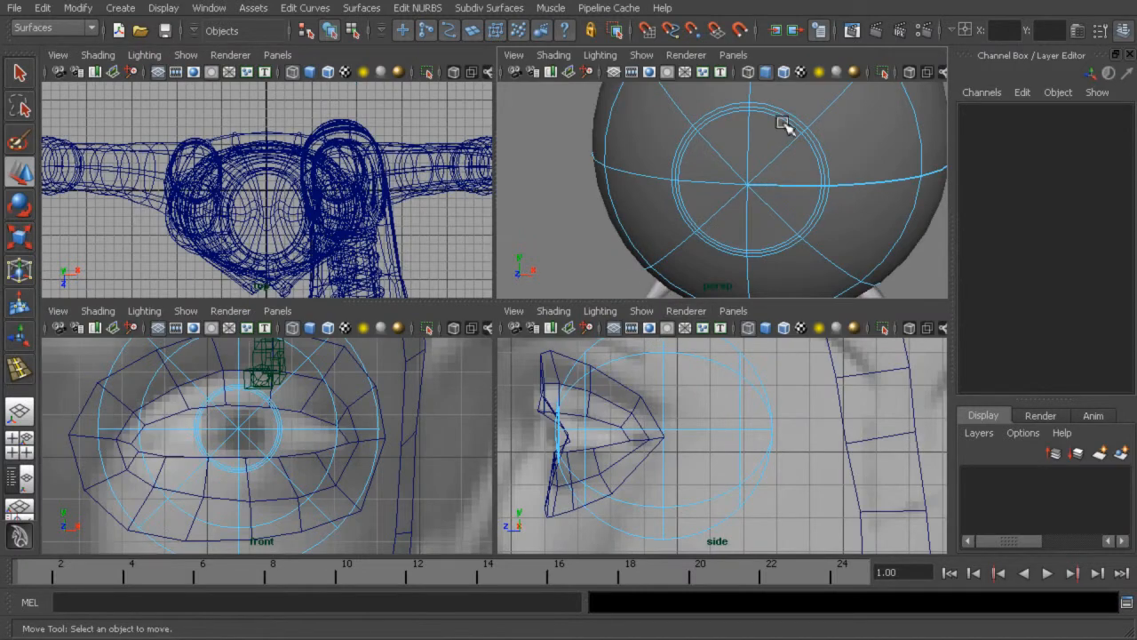
left_click_drag(784, 123, 776, 141)
left_click(776, 157)
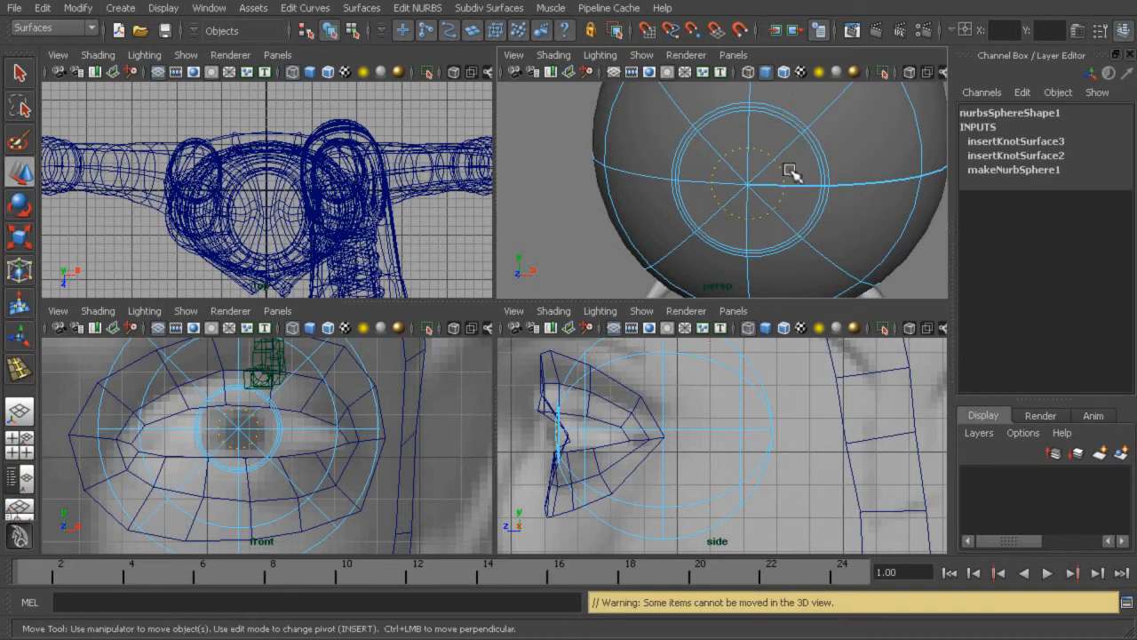
key("space")
left_click(425, 10)
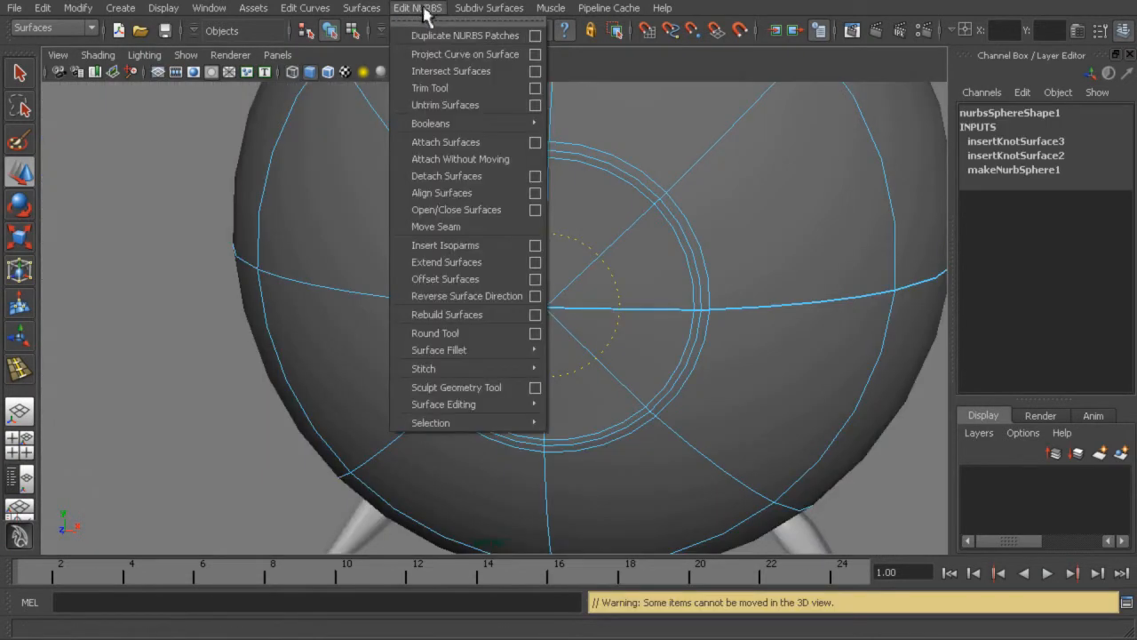
left_click(446, 176)
Select the detached pupil disc and centre its pivot.
scroll(648, 299, "up", 5)
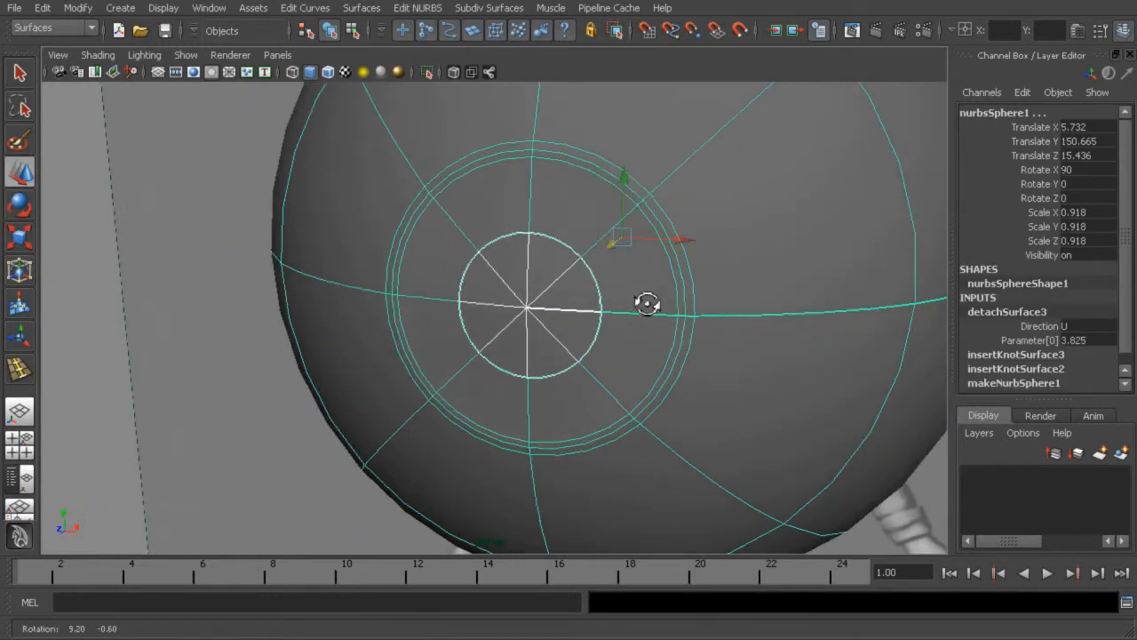
scroll(465, 246, "down", 5)
left_click_drag(465, 246, 683, 275, "alt")
scroll(680, 272, "up", 3)
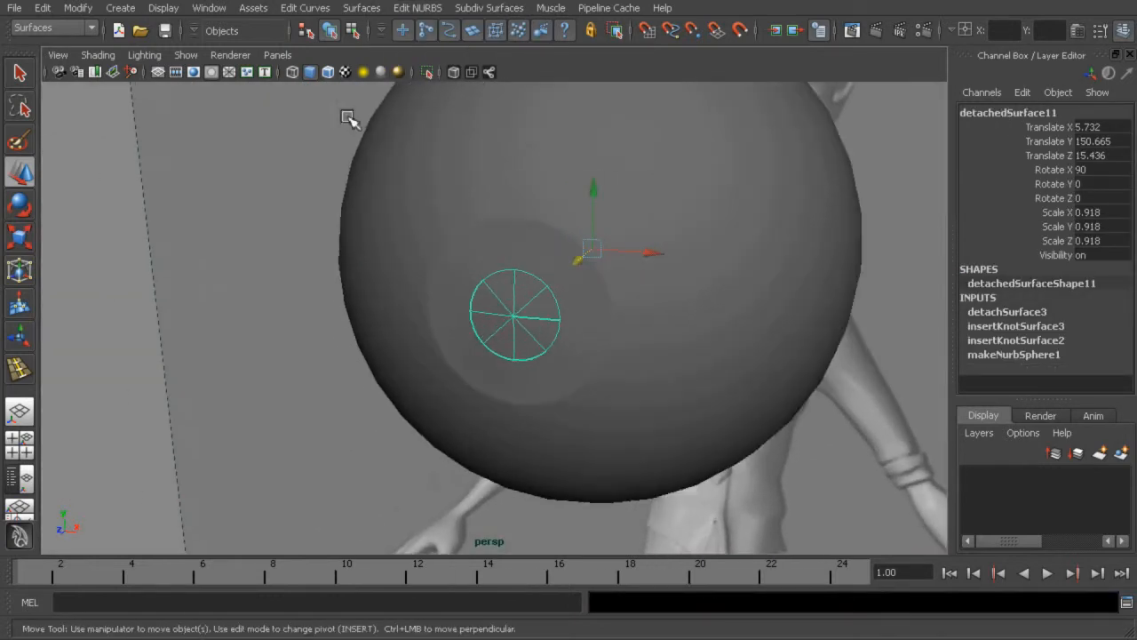
left_click(82, 10)
left_click(124, 174)
scroll(520, 295, "up", 2)
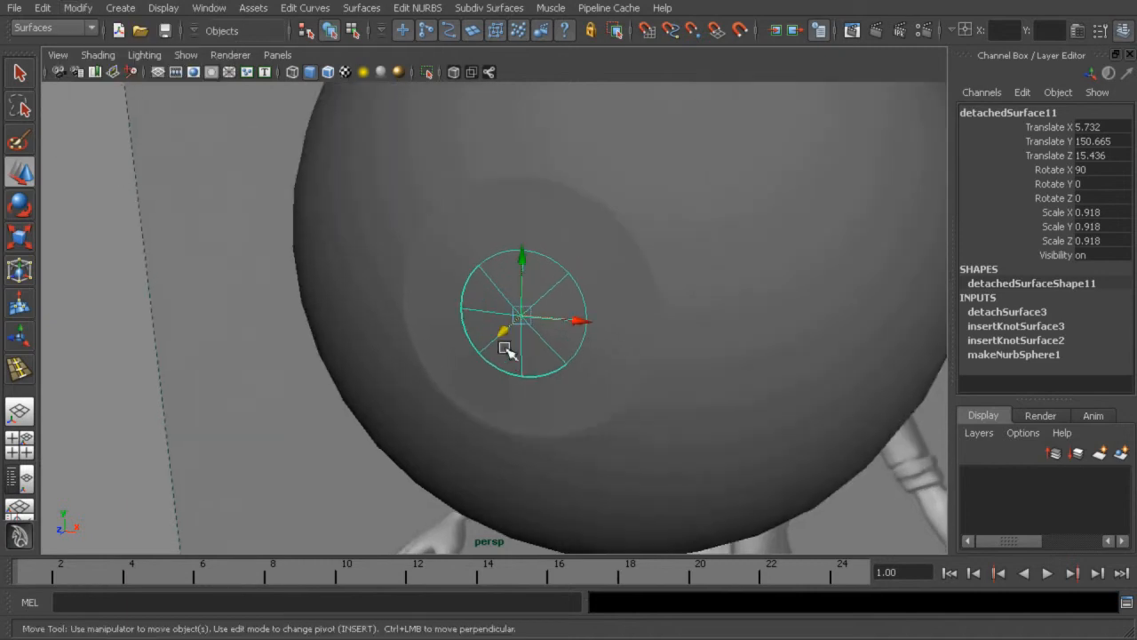
Move the pupil disc back to Translate Z 15.319 and scale it uniformly to 1.316.
left_click_drag(506, 336, 582, 321)
key("r")
left_click_drag(582, 321, 579, 295, "alt")
left_click_drag(474, 320, 635, 265, "alt")
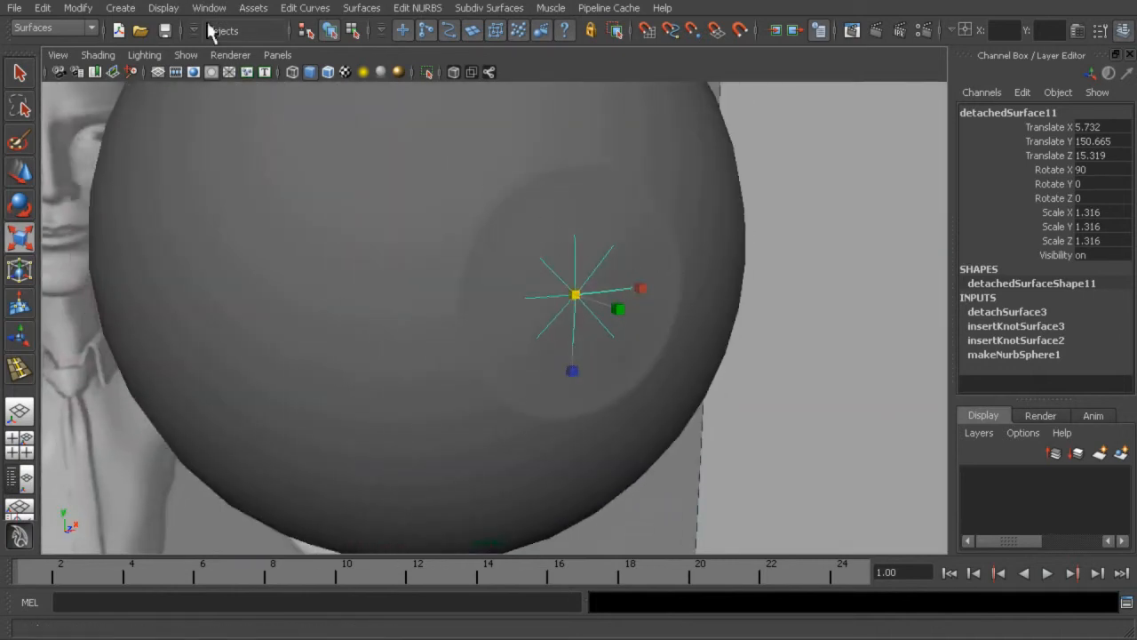
Open the Hypershade and create a Surface Shader material.
left_click(197, 8)
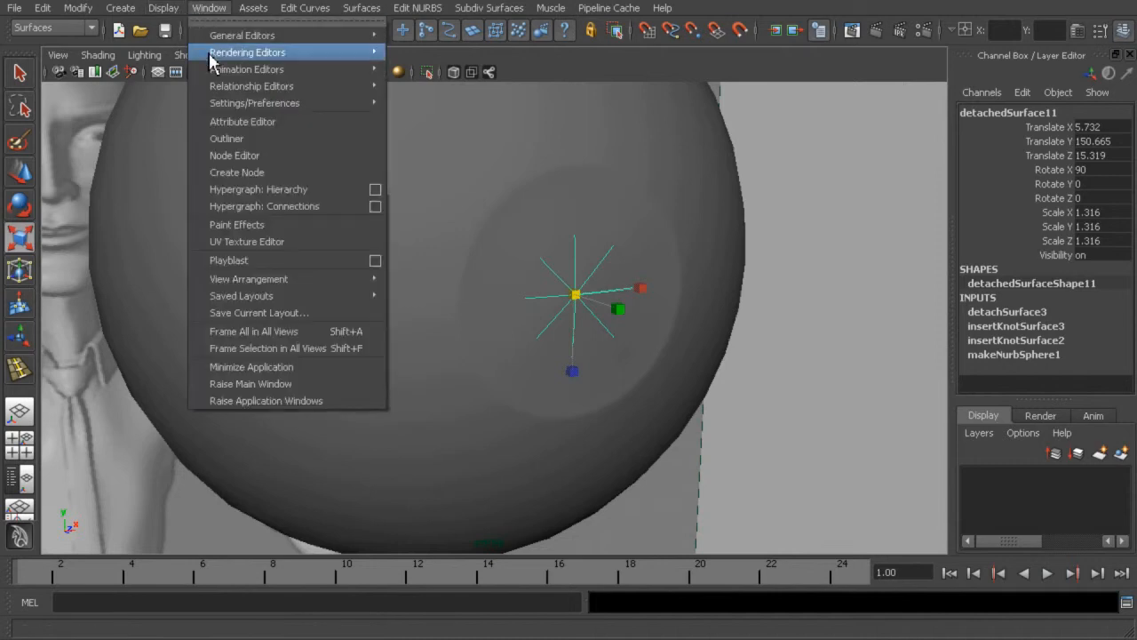
mouse_move(233, 52)
left_click(430, 98)
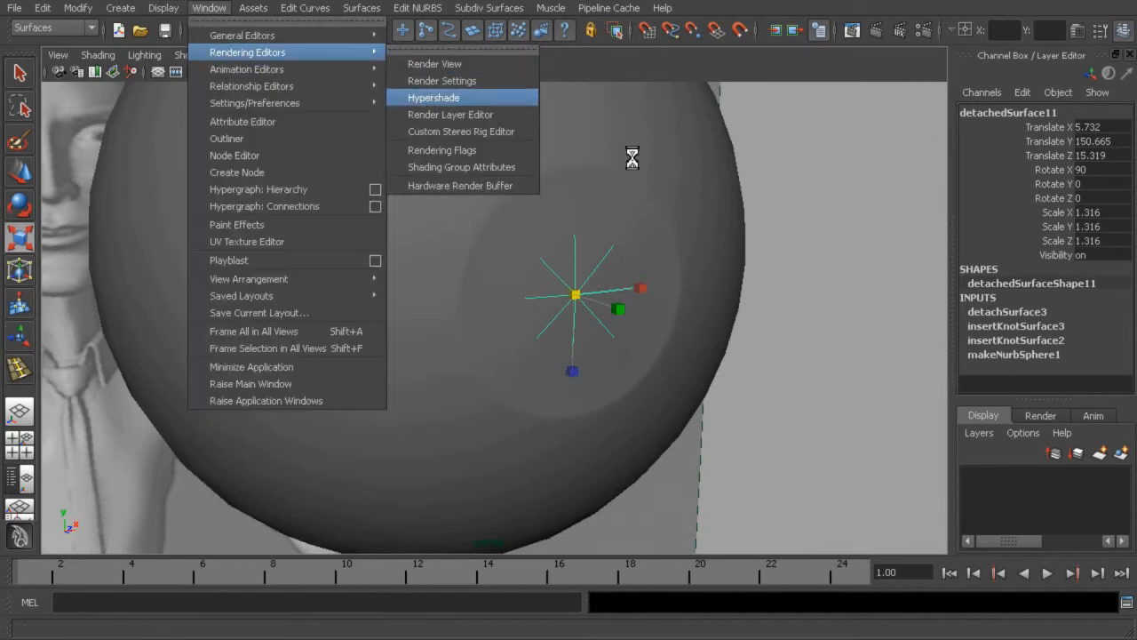
left_click(675, 90)
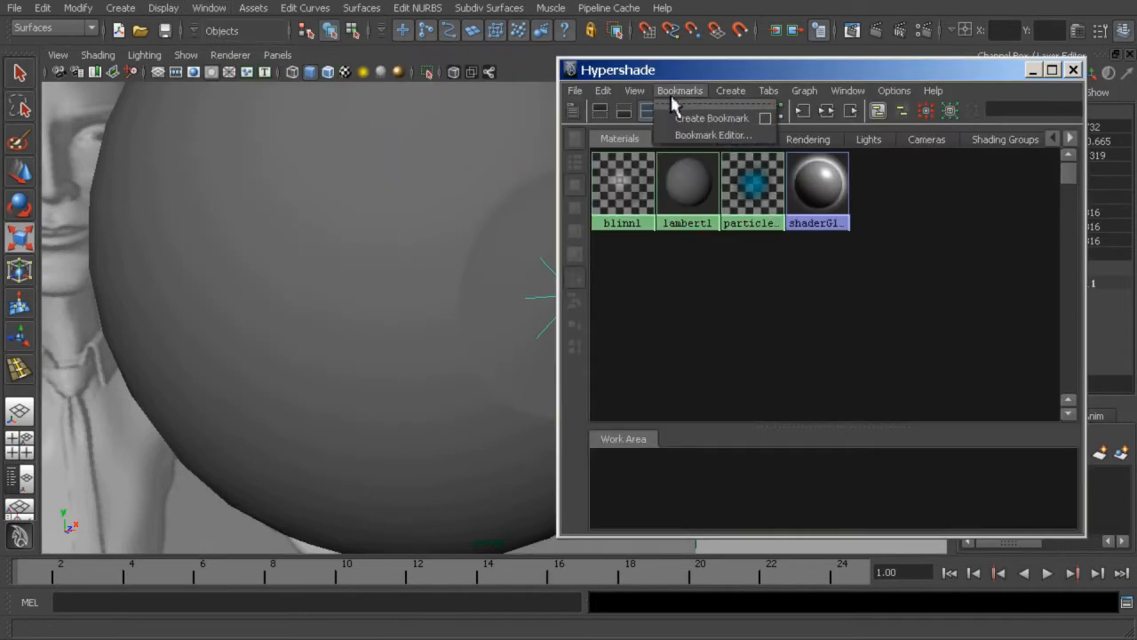
mouse_move(734, 90)
mouse_move(753, 118)
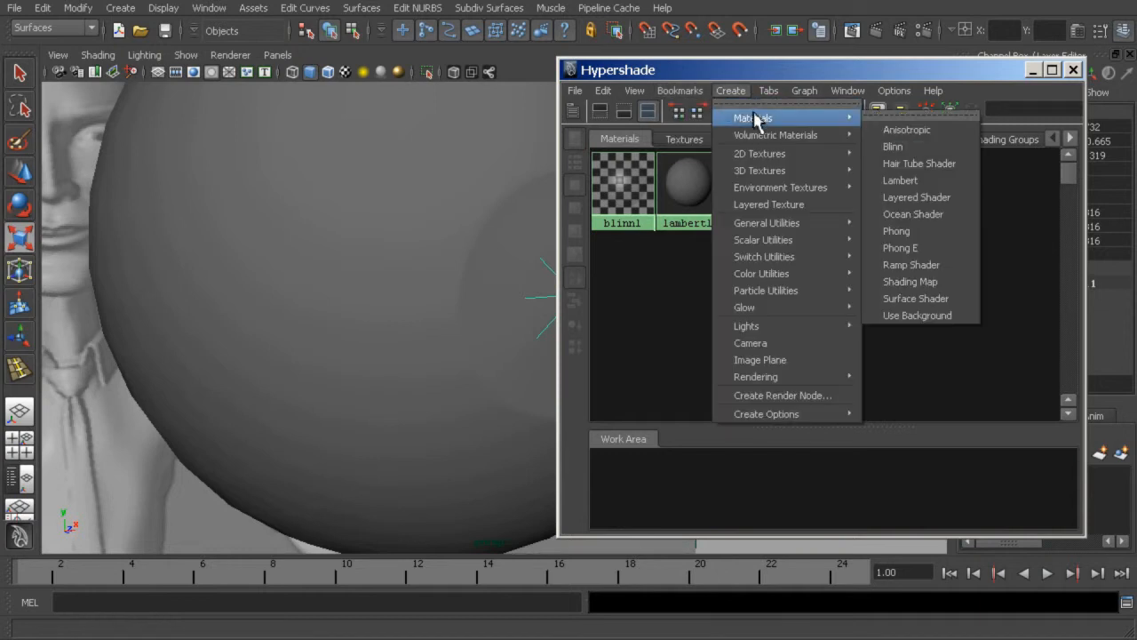
mouse_move(773, 156)
left_click(956, 298)
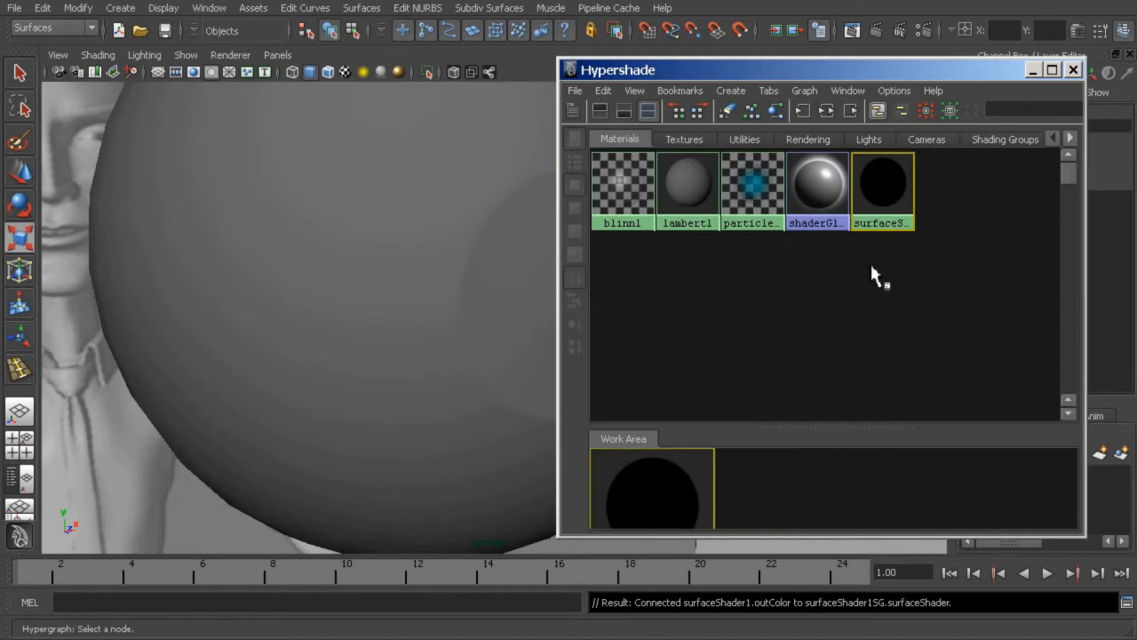
Assign the black surfaceShader1 material to the pupil disc and close the Hypershade.
scroll(406, 299, "up", 3)
left_click(445, 300)
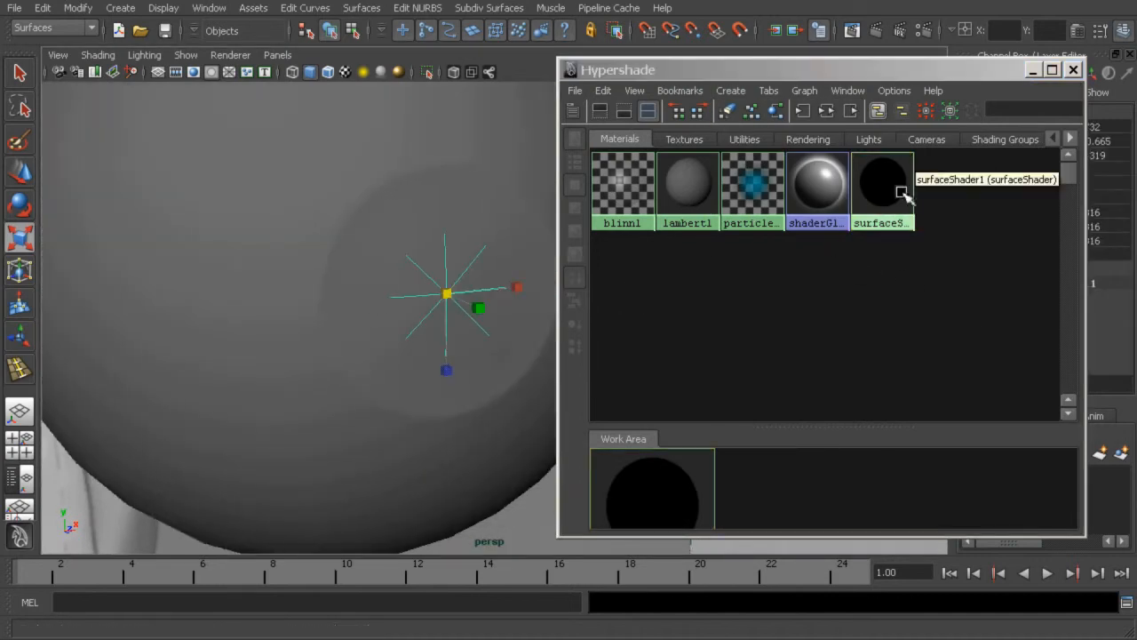
right_click(891, 172)
left_click(888, 126)
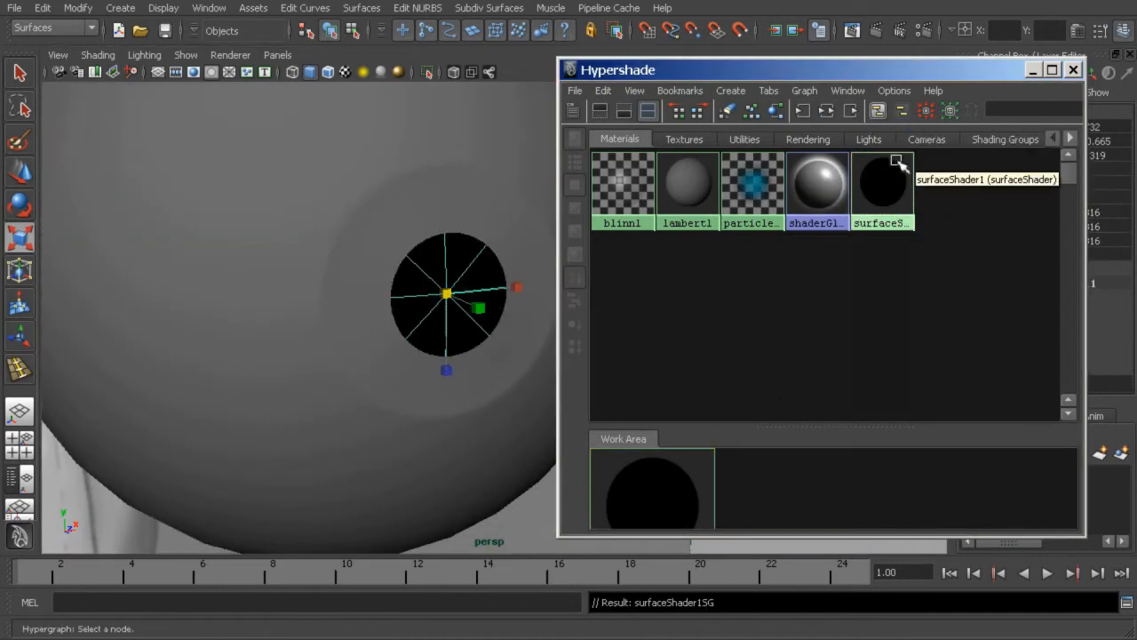
left_click(1074, 71)
Show the last hidden object to bring back the outer cornea sphere around the inner eyeball.
mouse_move(663, 290)
left_mouse_down("alt")
mouse_move(599, 285)
mouse_move(630, 282)
mouse_move(634, 264)
mouse_move(582, 258)
left_mouse_up("alt")
left_click(160, 262)
left_click_drag(366, 128, 540, 249, "alt")
left_click(542, 251)
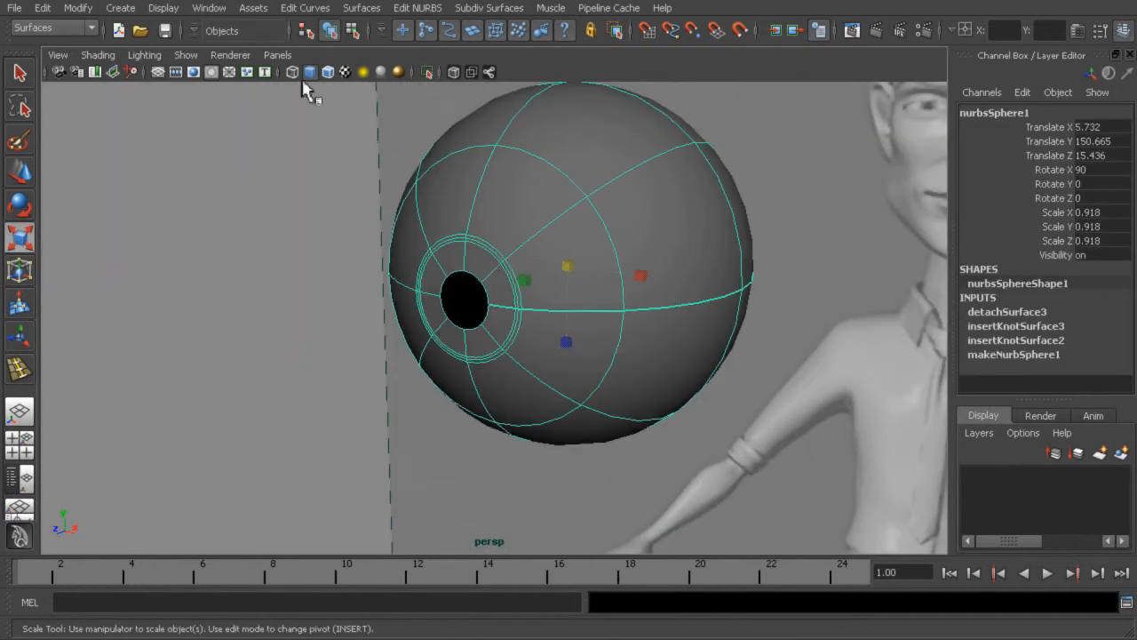
left_click(256, 9)
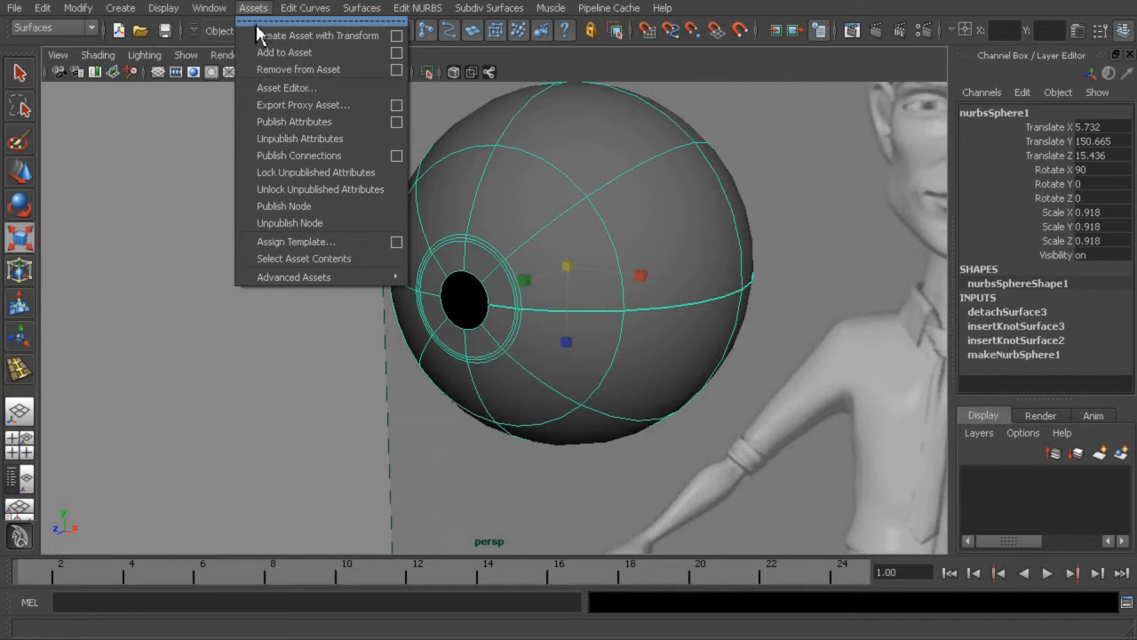
mouse_move(220, 12)
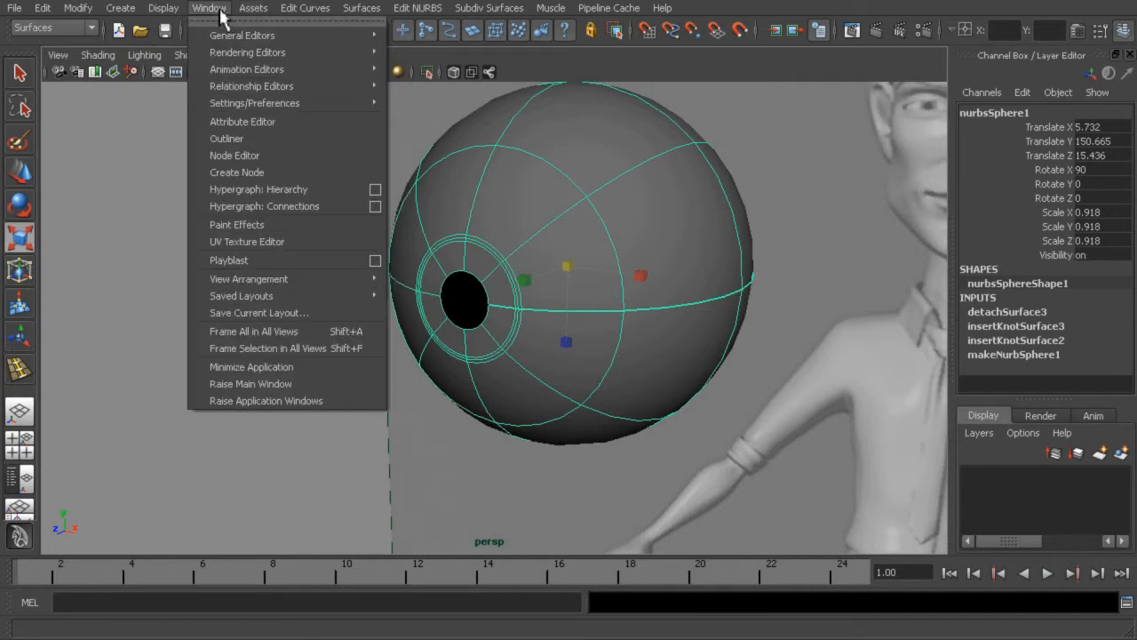
mouse_move(160, 11)
mouse_move(194, 106)
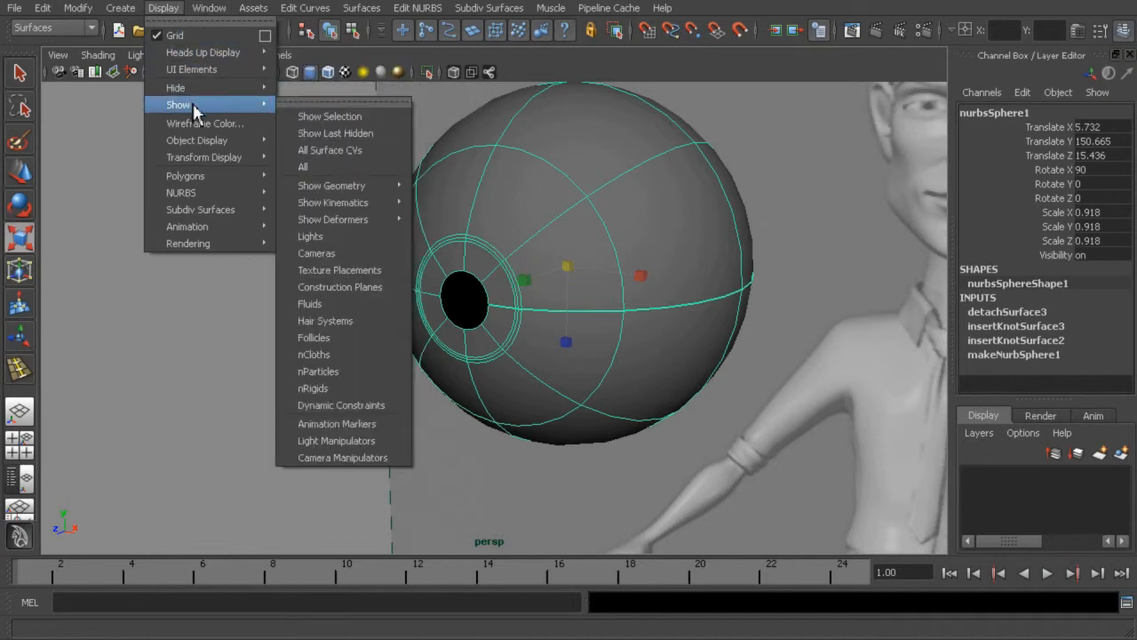
left_click(312, 133)
left_click_drag(459, 170, 764, 203, "alt")
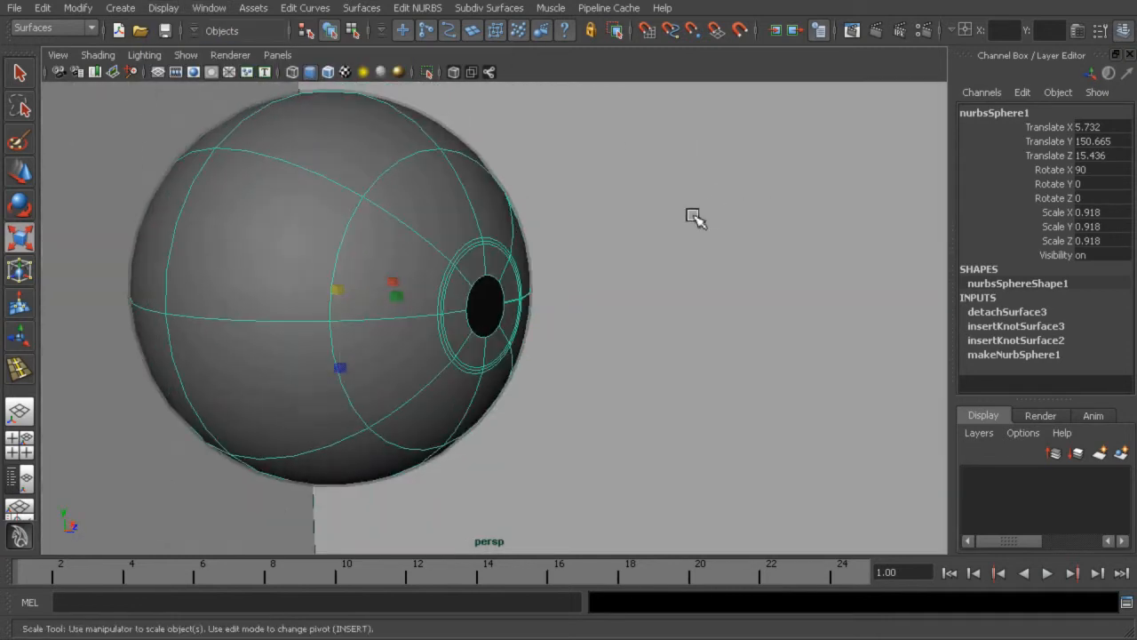
Group the pupil disc, inner eyeball and outer cornea sphere, and centre the group's pivot.
left_click_drag(519, 317, 649, 302)
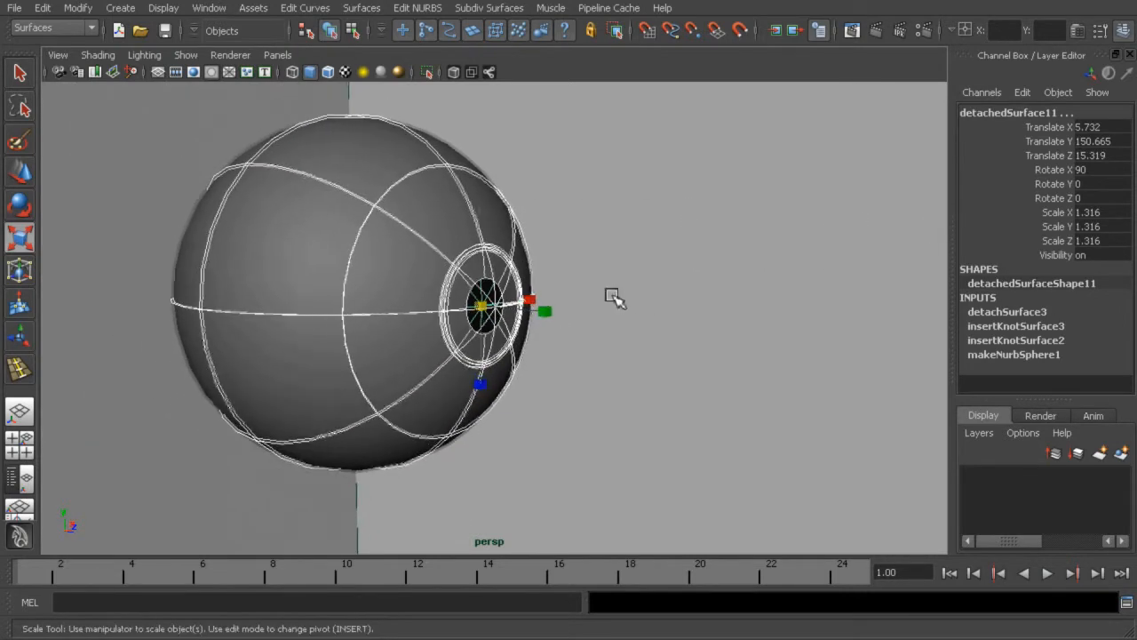
key("ctrl+g")
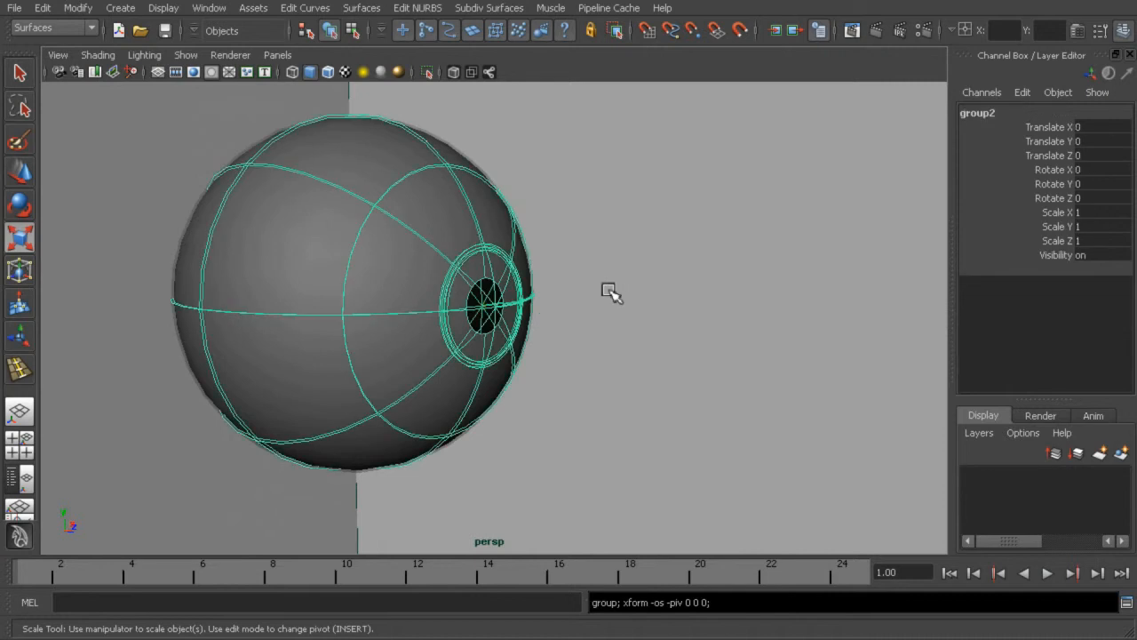
left_click(78, 8)
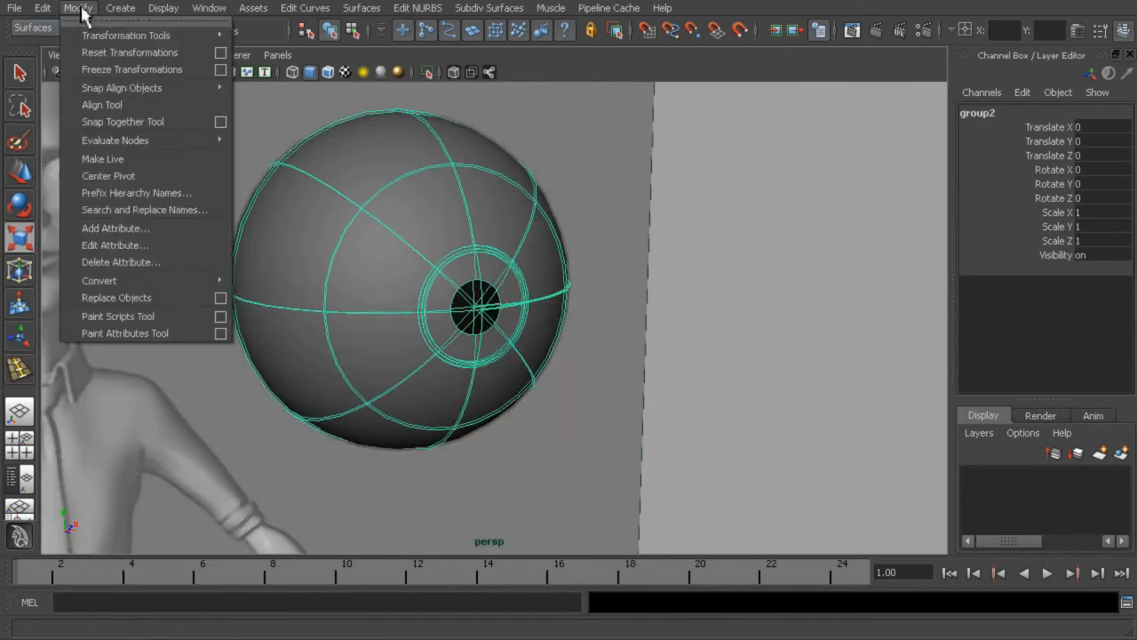
left_click(133, 175)
Try rotating the eye group about its centred pivot, undo the rotation and deselect the group.
key("e")
left_click_drag(510, 282, 465, 257)
key("ctrl+z")
left_click(683, 261)
Turn on the display of polygons in the perspective view to show the eyelid mesh around the eye.
right_click_drag(702, 286, 661, 299, "alt")
left_click_drag(661, 298, 542, 302, "alt")
right_click_drag(638, 305, 543, 311, "alt")
left_click(185, 55)
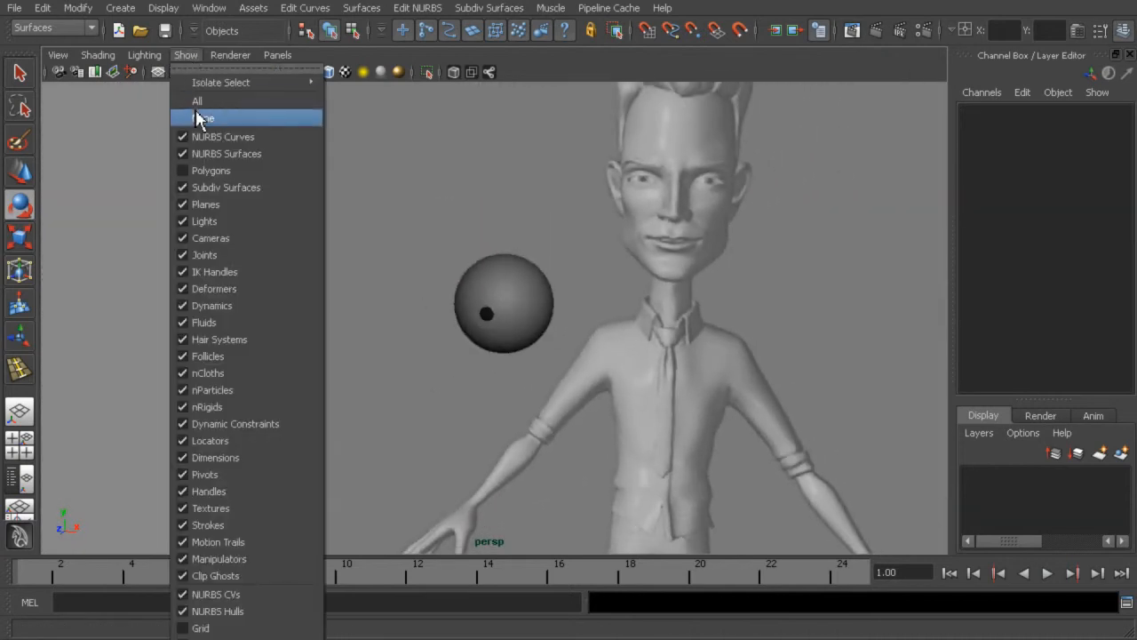
left_click(204, 175)
right_click_drag(453, 255, 774, 324, "alt")
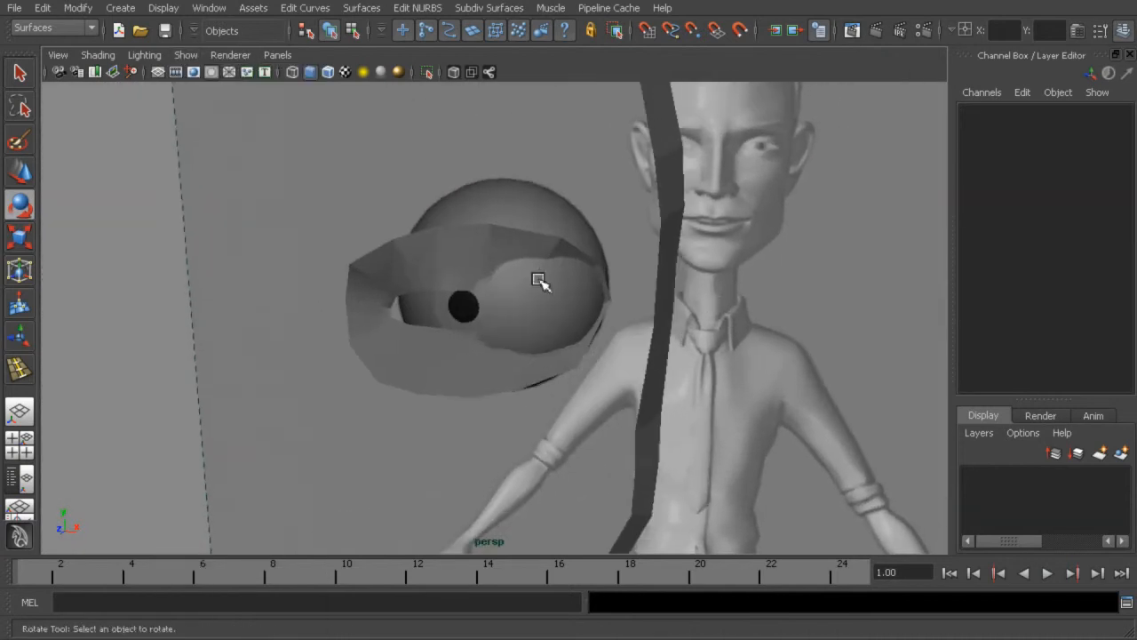
right_click_drag(539, 279, 666, 258, "alt")
Select the polygon eyelid mesh and switch it to vertex editing with the Move tool.
left_click(444, 216)
middle_click_drag(444, 216, 500, 218, "alt")
right_click_drag(500, 218, 563, 233, "alt")
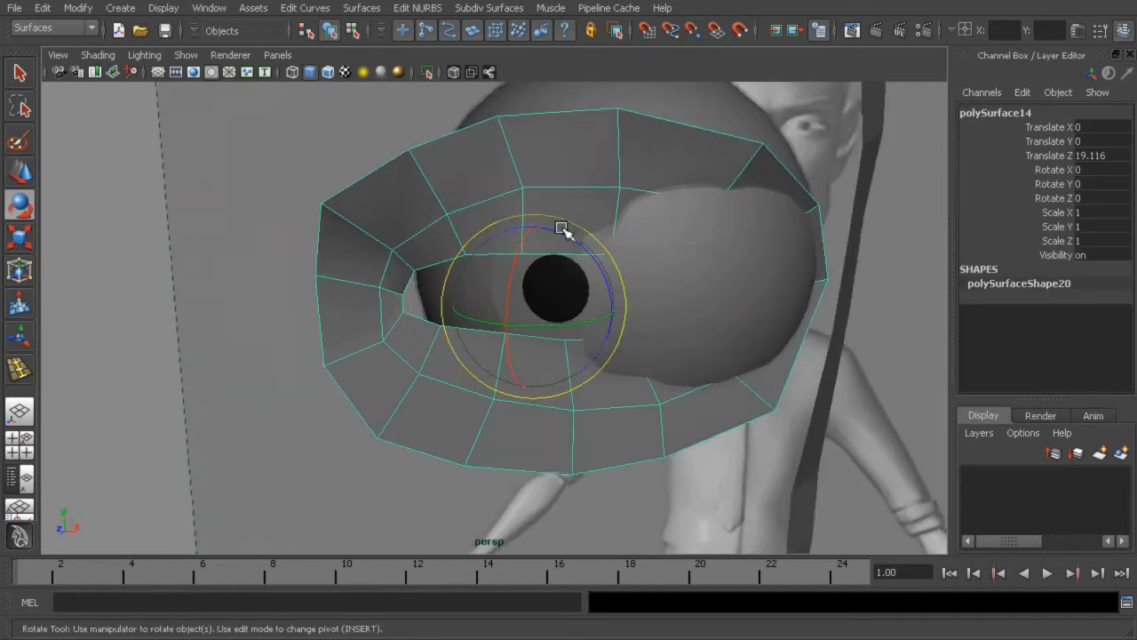
right_click_drag(500, 183, 458, 258)
left_click_drag(458, 258, 399, 288, "alt")
key("w")
left_click_drag(391, 295, 477, 271, "alt")
Move vertices on the eyelid's opening edge to fit the eyeball surface, undoing the misplaced moves.
left_click(442, 326)
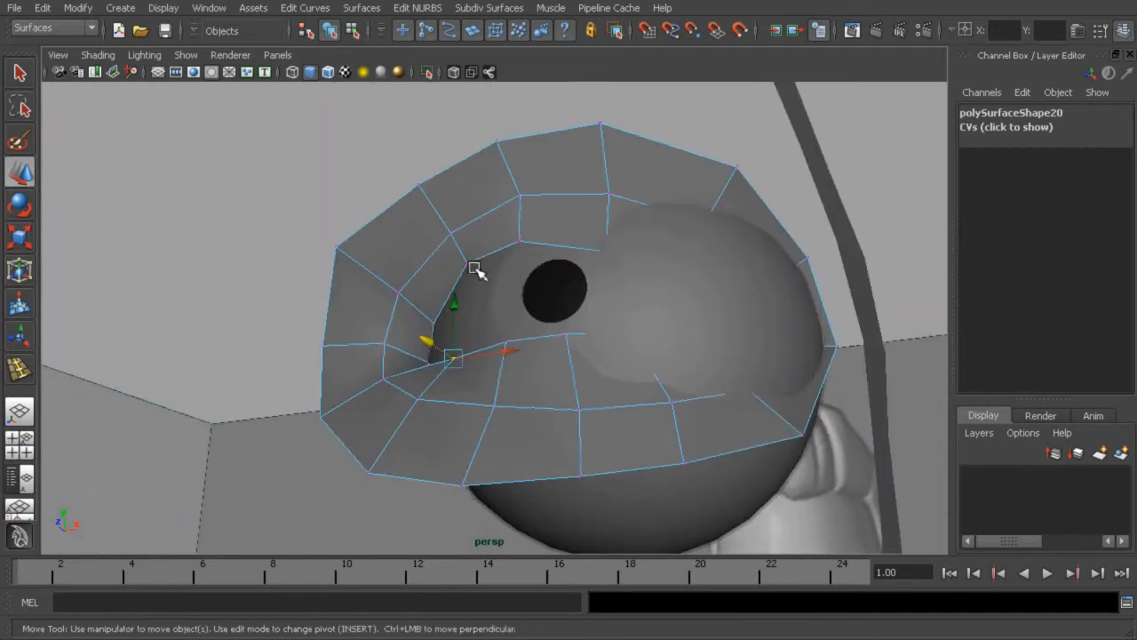
key("space")
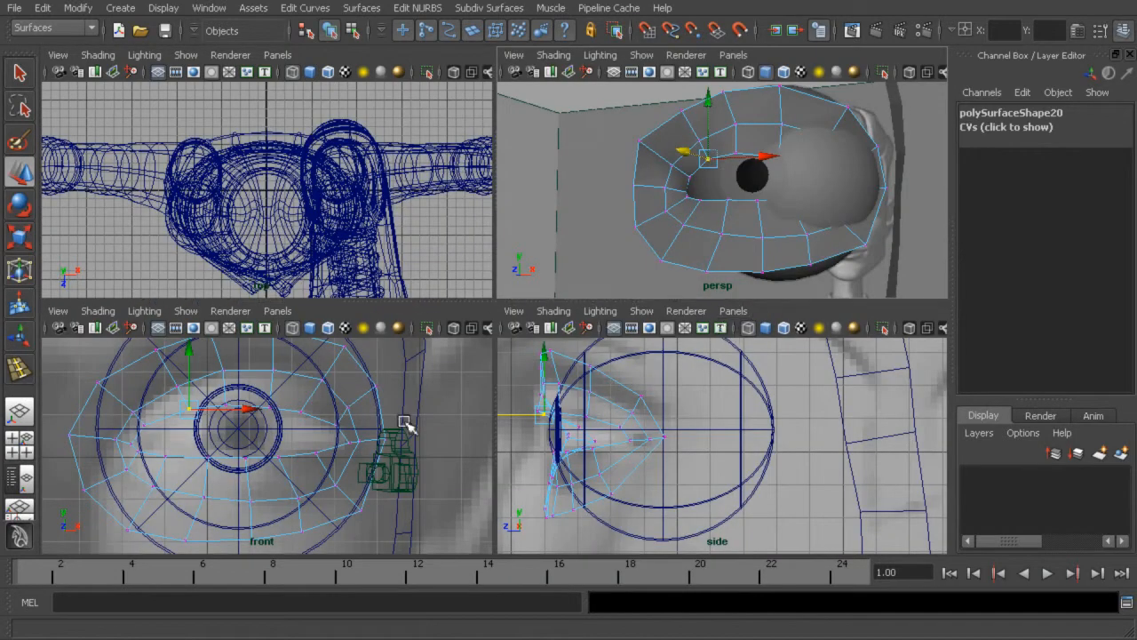
key("space")
left_click_drag(453, 252, 641, 205, "alt")
left_click(524, 243)
key("ctrl+z")
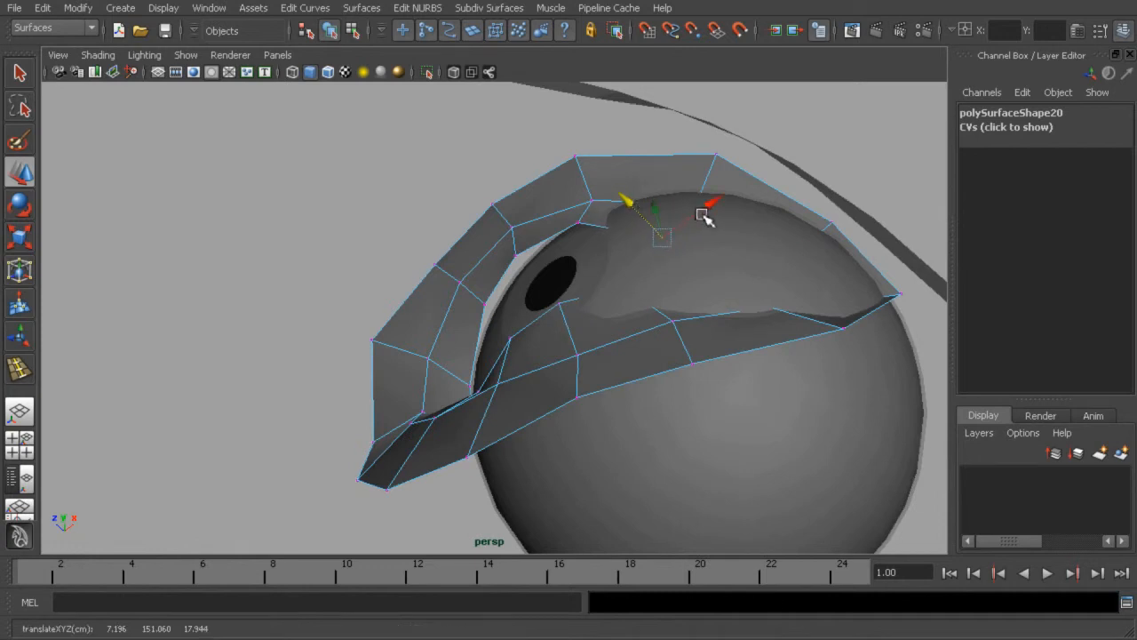
left_click_drag(753, 199, 645, 310, "alt")
left_click(655, 307)
key("ctrl+z")
Move vertices on the eyelid's upper edge and inner corner to follow the eyeball's curve.
left_click_drag(699, 259, 737, 187, "alt")
left_click_drag(669, 188, 508, 191)
left_click(451, 236)
left_click_drag(439, 228, 400, 297)
left_click(382, 315)
left_click(424, 351)
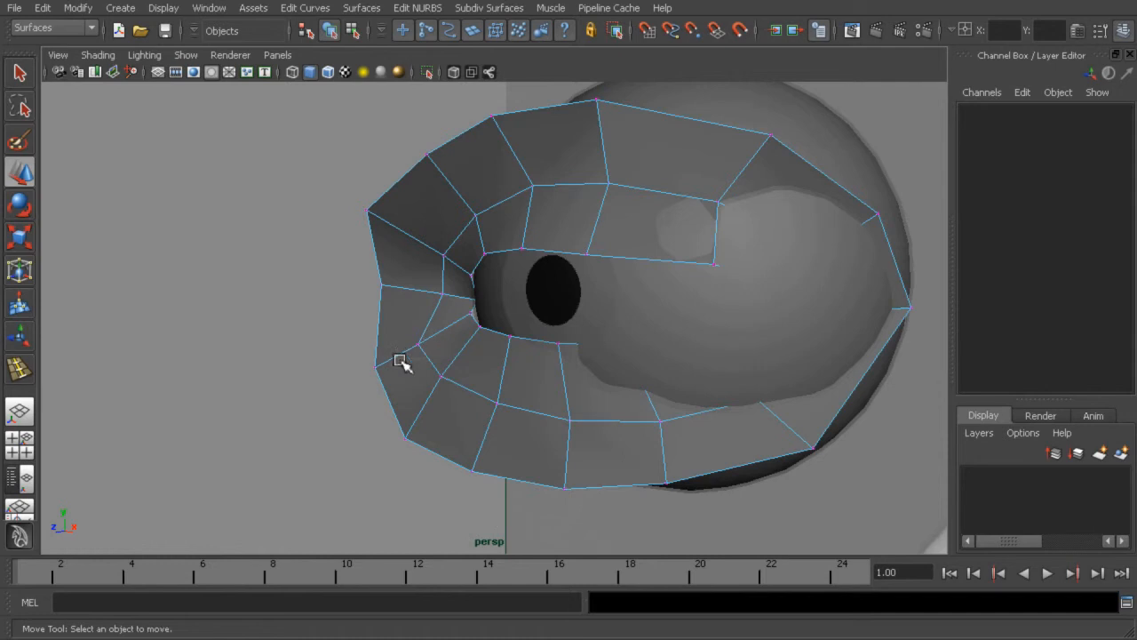
left_click(415, 354)
Pull the lower lid's opening-edge vertices forward until they sit in front of the eyeball, undoing misplaced moves.
left_click_drag(634, 329, 691, 382, "alt")
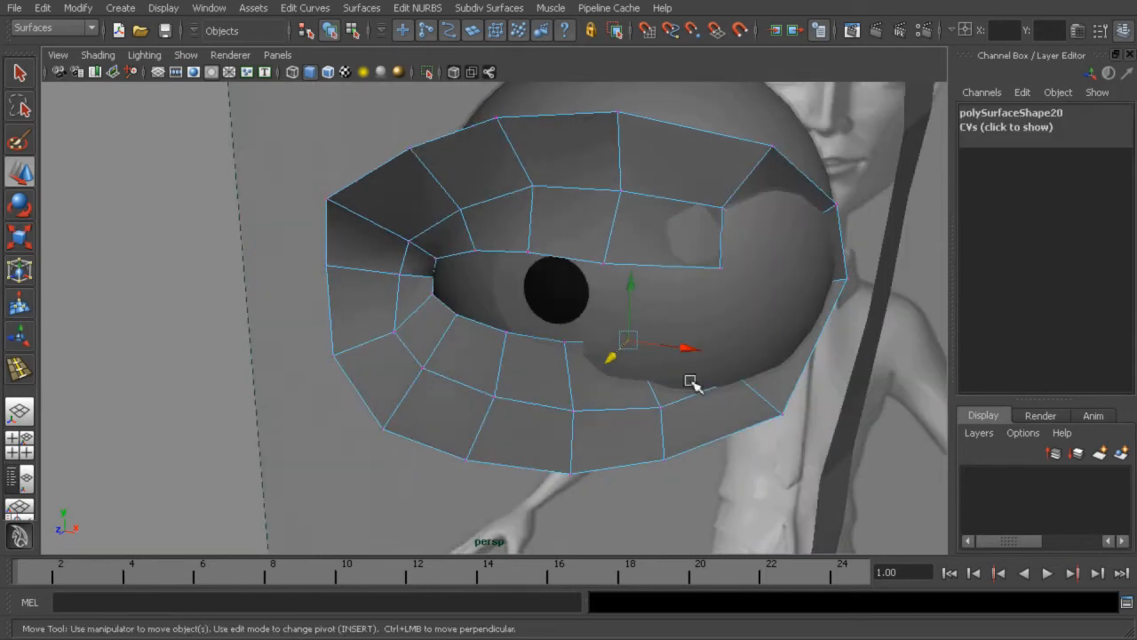
left_click(621, 372)
key("ctrl+z")
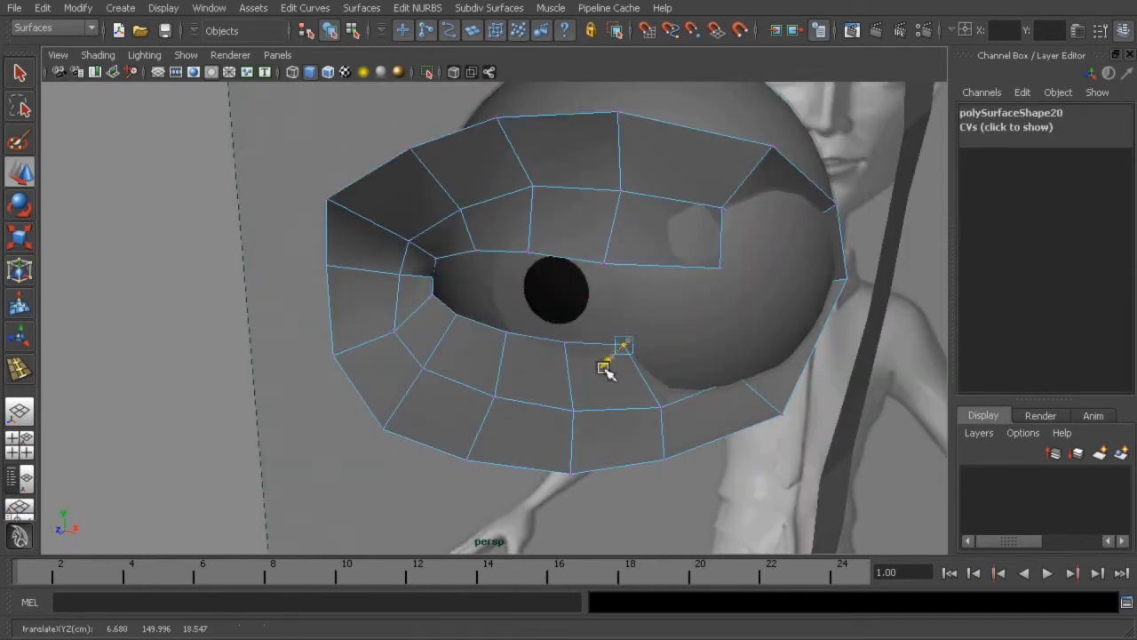
mouse_move(681, 350)
left_mouse_down("alt")
mouse_move(732, 315)
mouse_move(673, 360)
left_mouse_up("alt")
left_click_drag(737, 381, 733, 430)
left_click(727, 387)
key("ctrl+z")
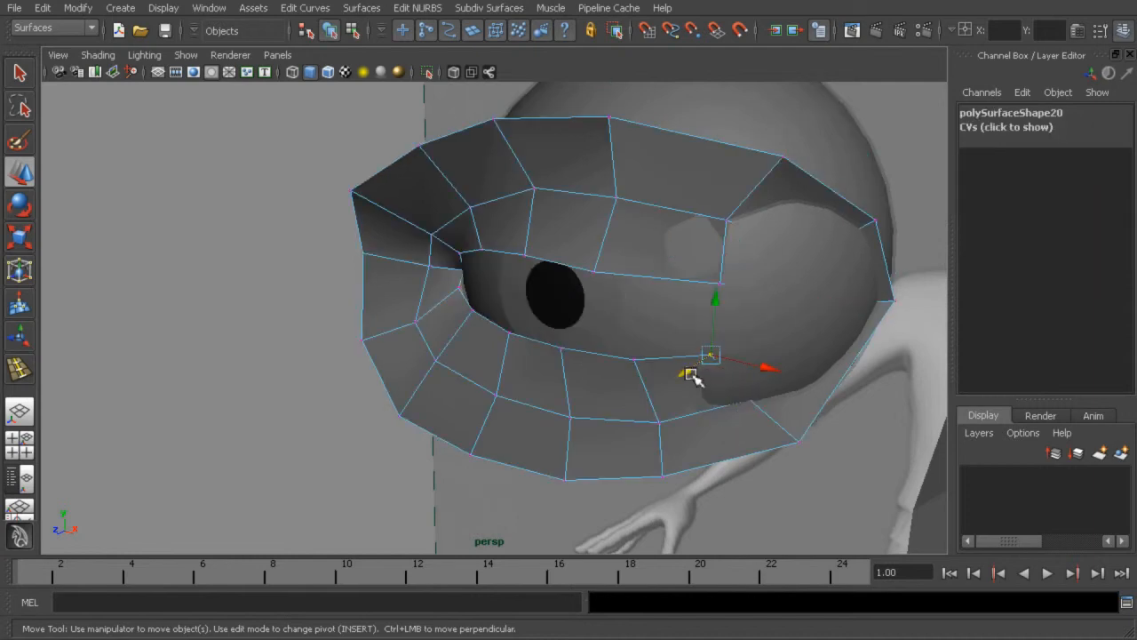
mouse_move(685, 376)
left_mouse_down("alt")
mouse_move(708, 385)
mouse_move(684, 361)
left_mouse_up("alt")
Show all four views and move the upper-lid vertices near the eye's outer corner out over the eyeball surface.
key("space")
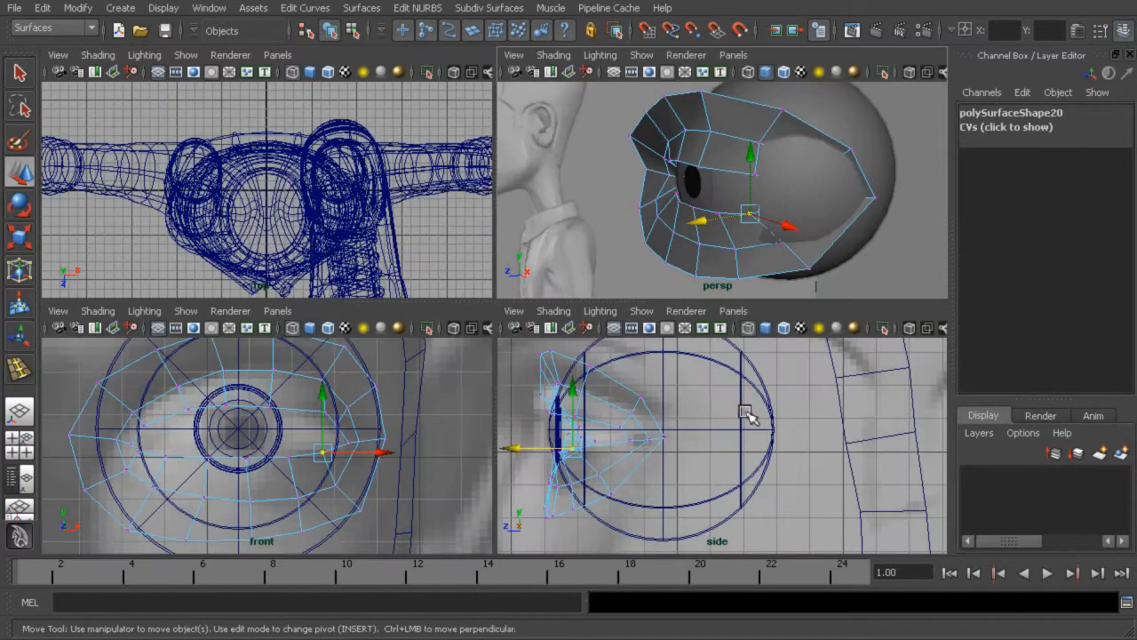
left_click_drag(638, 419, 611, 434)
left_click_drag(763, 233, 822, 238, "alt")
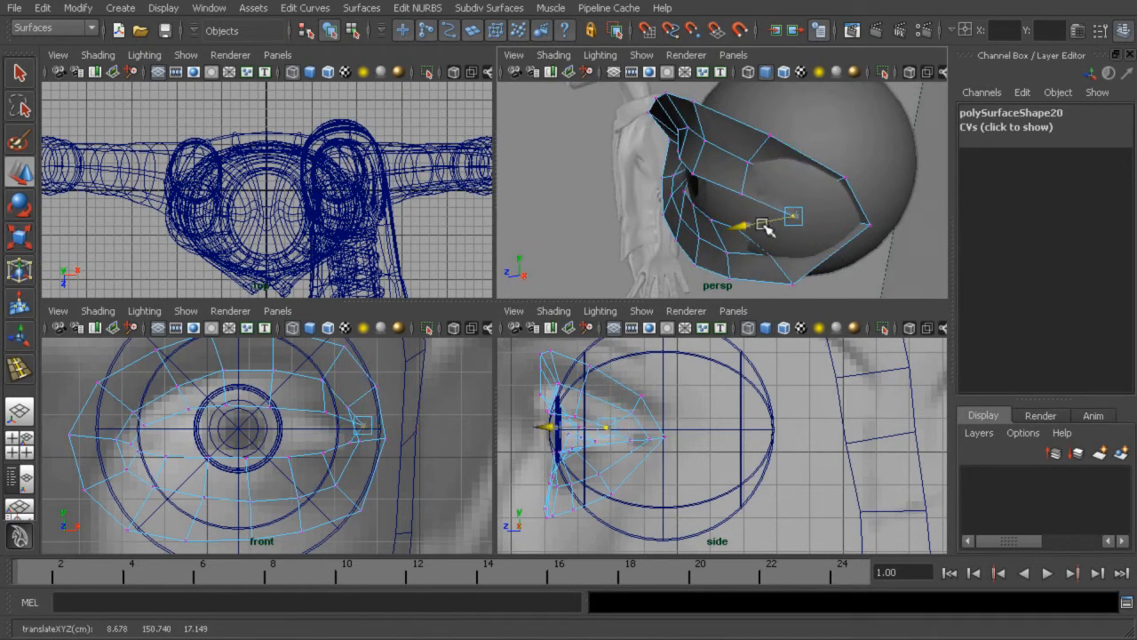
left_click_drag(827, 181, 810, 217)
left_click_drag(787, 203, 844, 233)
mouse_move(807, 198)
left_mouse_down()
mouse_move(815, 178)
mouse_move(779, 204)
mouse_move(818, 186)
left_mouse_up()
left_click_drag(787, 236, 757, 250)
Reposition the opening-edge vertex at the eye's outer corner in depth and sideways to clear the eyeball.
left_click_drag(758, 249, 781, 238, "alt")
left_click_drag(637, 436, 612, 450)
left_click_drag(784, 259, 782, 286, "alt")
left_click_drag(772, 236, 768, 238)
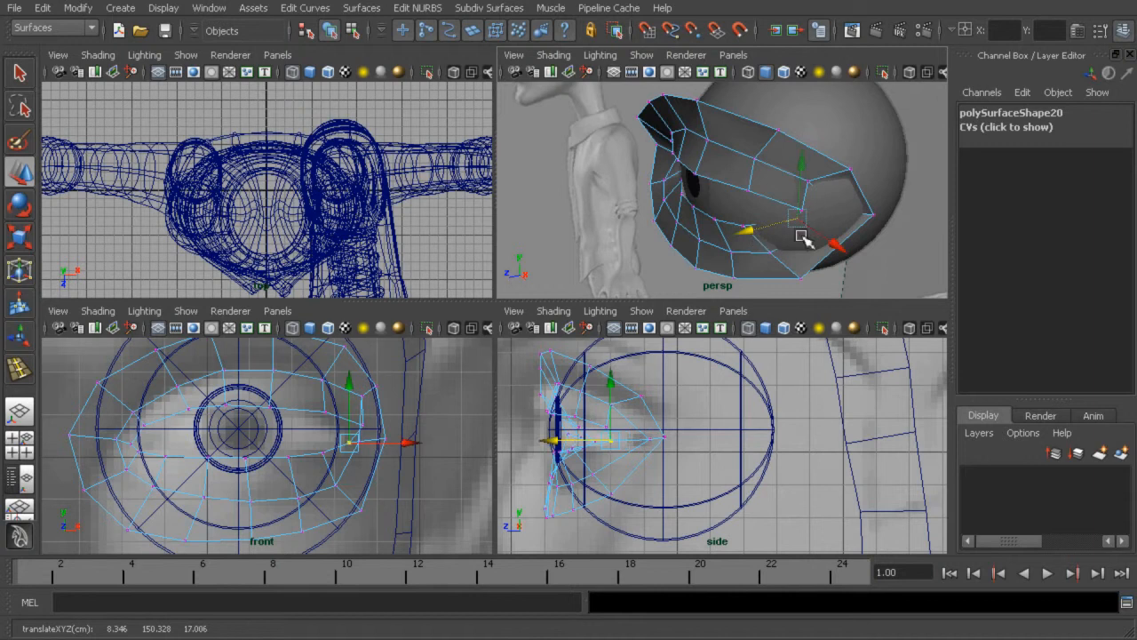
left_click(838, 247)
key("ctrl+z")
left_click_drag(836, 244, 838, 244)
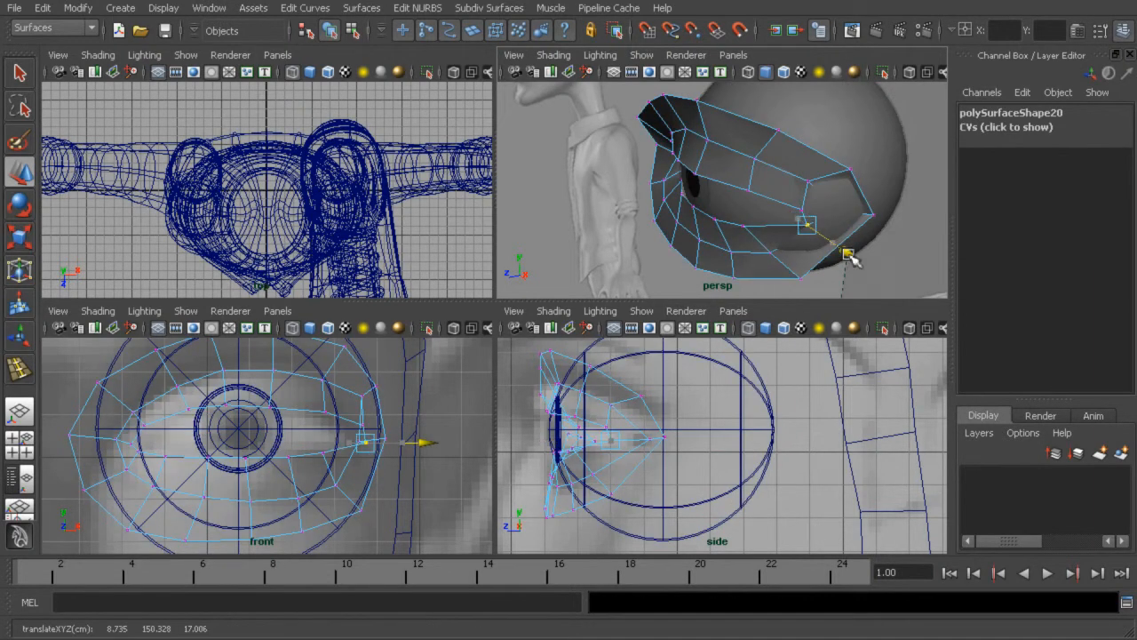
Adjust the outermost corner vertices of the eyelid so the outer corner wraps around the eyeball.
left_click_drag(856, 206, 829, 224)
left_click_drag(849, 244, 879, 212, "alt")
left_click(824, 233)
key("ctrl+z")
left_click_drag(899, 237, 910, 245)
left_click_drag(886, 201, 844, 219)
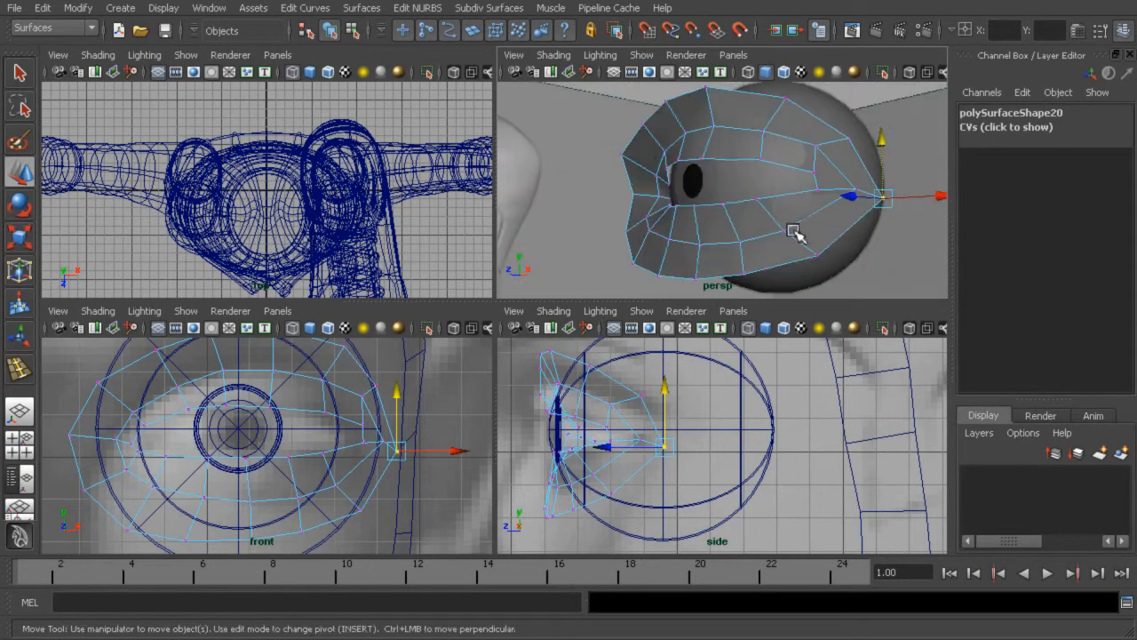
left_click(807, 259)
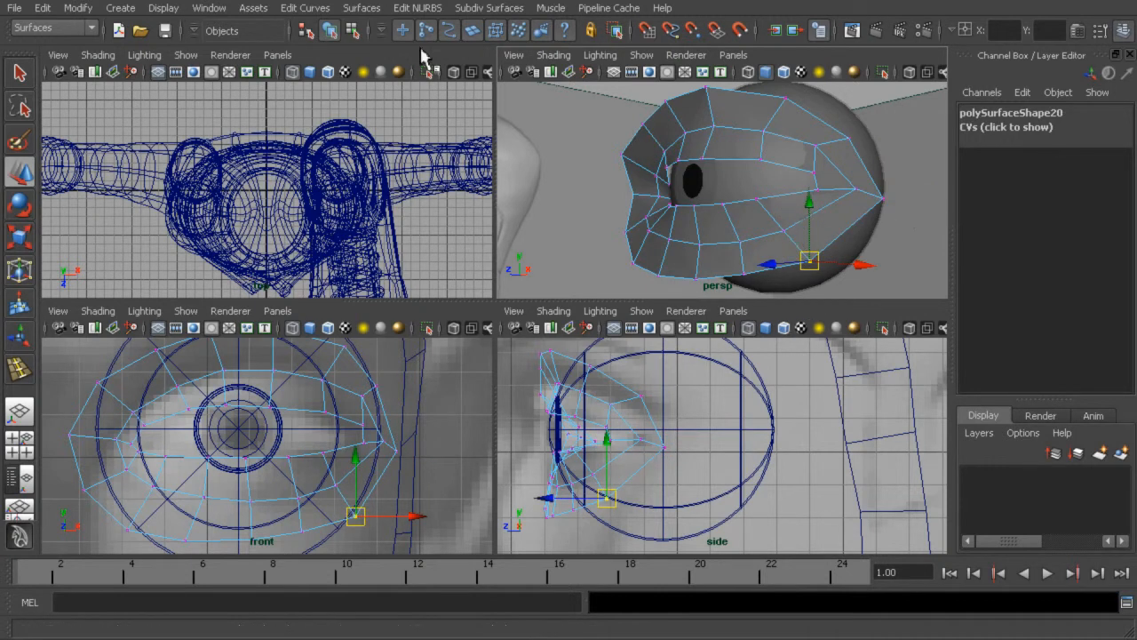
Return the eyelid to object mode and insert an edge loop across the lower lid near its outer corner.
left_click(353, 31)
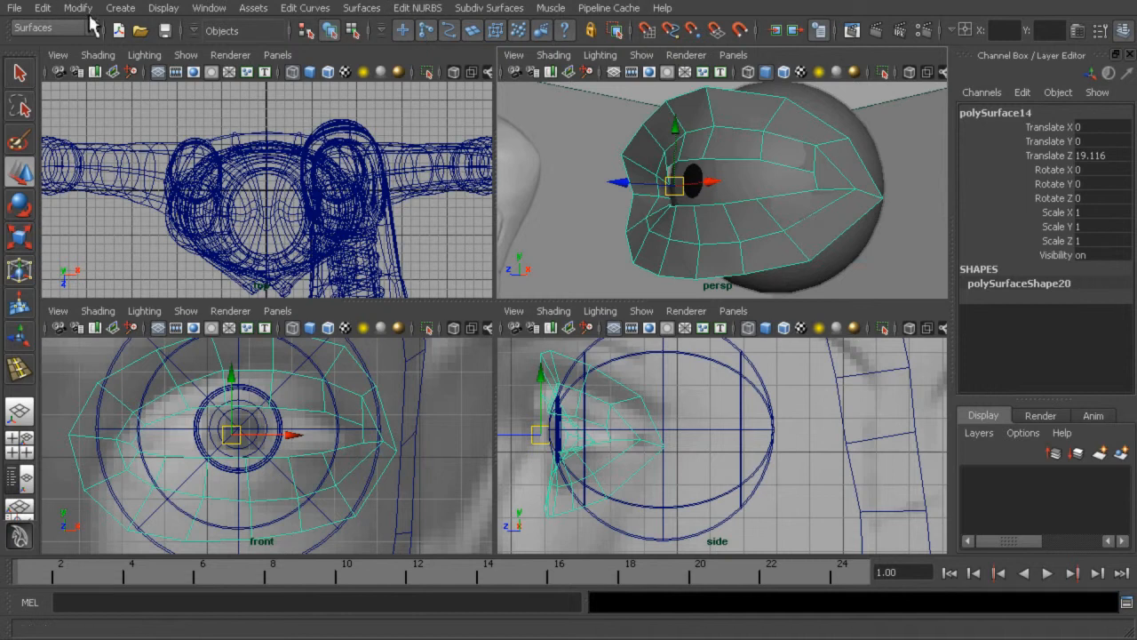
left_click(76, 27)
left_click(77, 46)
left_click(376, 8)
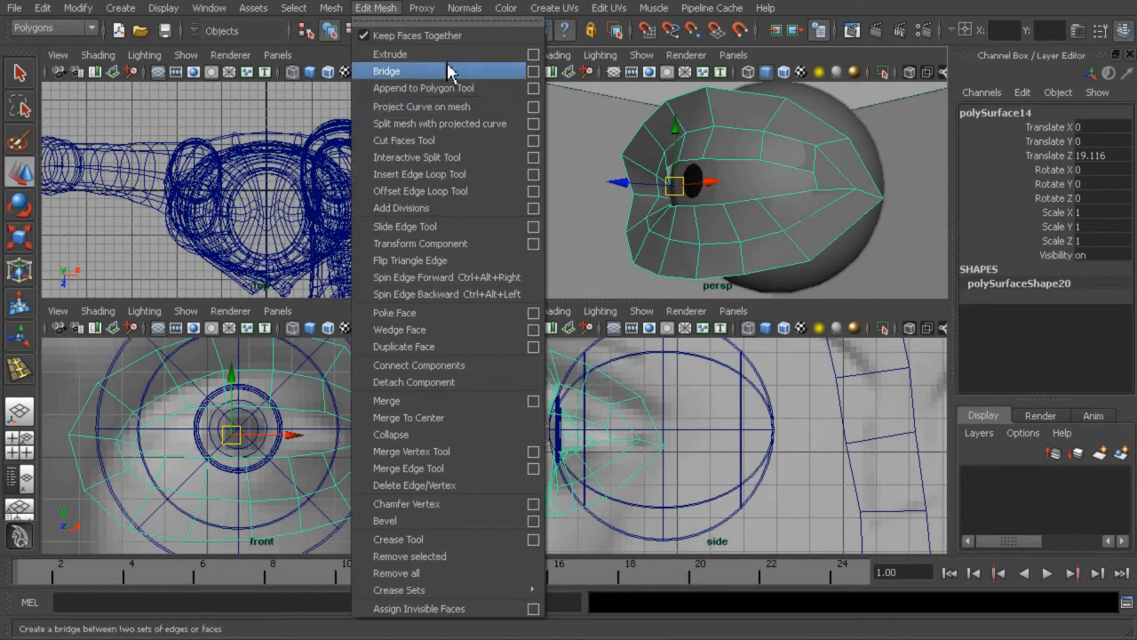
left_click(462, 174)
left_click_drag(826, 215, 817, 219)
key("q")
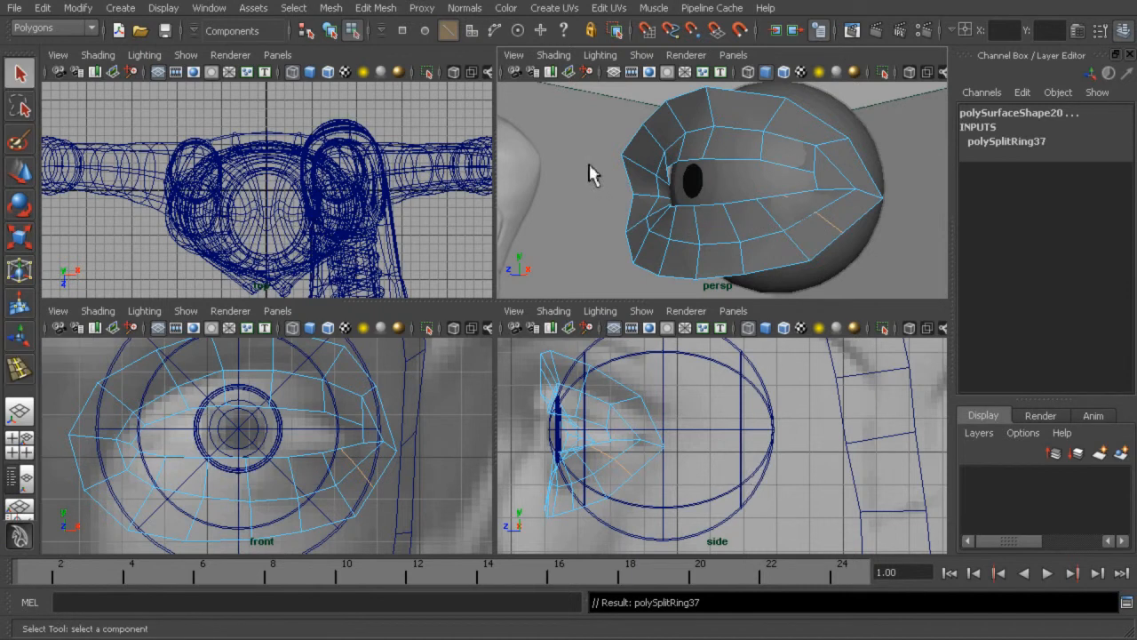
Switch back to vertex editing and move the lower-lid edge vertices around the new edge loop to fit the eyeball.
right_click_drag(801, 216, 716, 221)
scroll(826, 216, "up", 3)
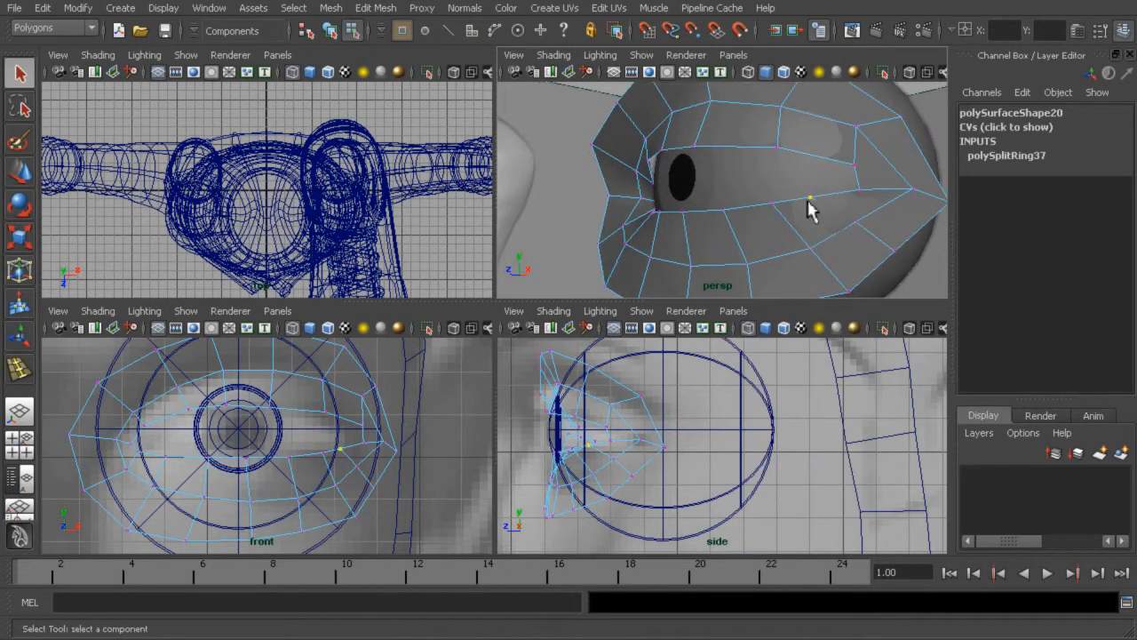
key("w")
left_click_drag(811, 198, 818, 195)
left_click(857, 223)
left_click_drag(891, 232, 789, 238, "alt")
left_click_drag(791, 239, 875, 226, "alt")
left_click(811, 228)
key("ctrl+z")
middle_click_drag(810, 228, 818, 224)
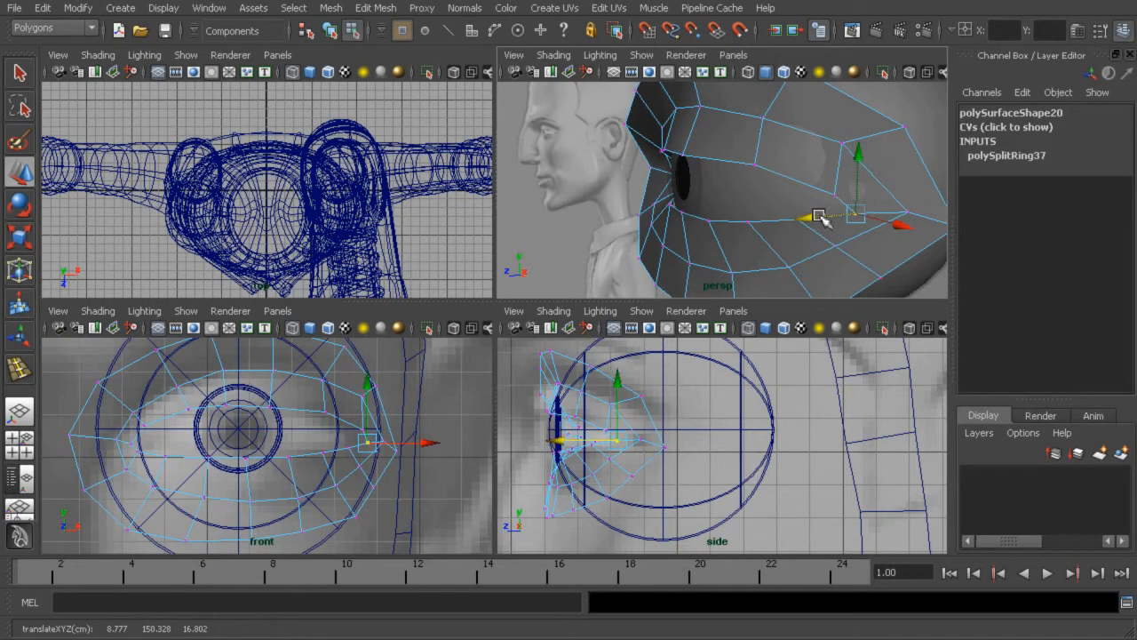
Shift the upper lid's outer vertices to even out their spacing over the eyeball, undoing a misplaced move.
left_click(837, 195)
left_click_drag(837, 196, 877, 235, "alt")
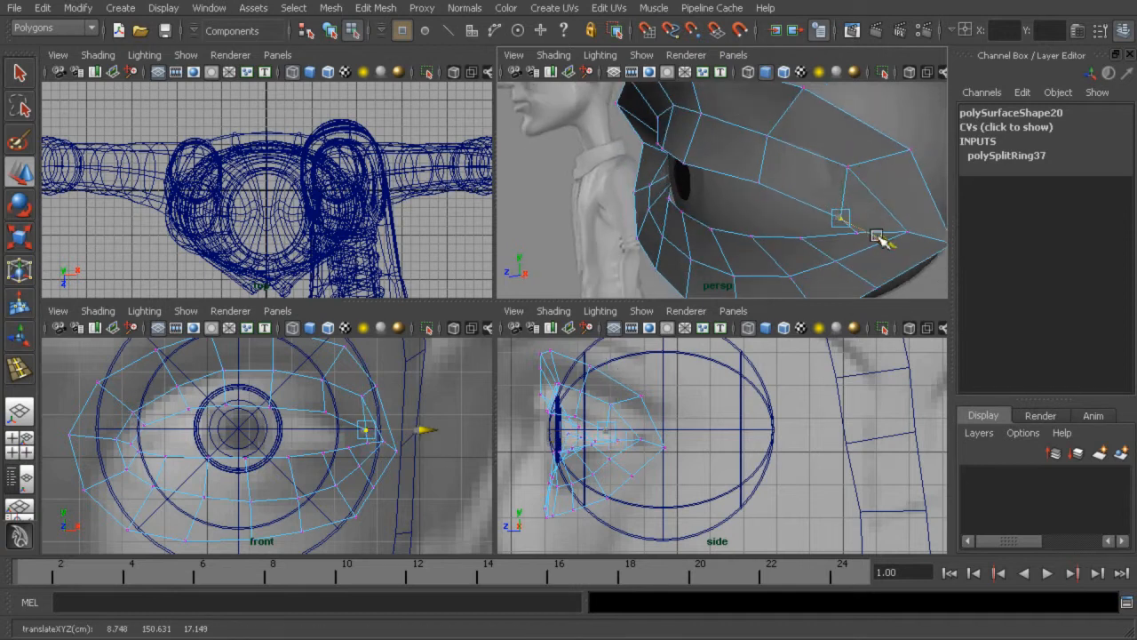
left_click(759, 187)
left_click_drag(781, 193, 727, 213, "alt")
left_click_drag(815, 232, 729, 145, "alt")
left_click(777, 156)
key("ctrl+z")
left_click_drag(794, 172, 678, 399, "alt")
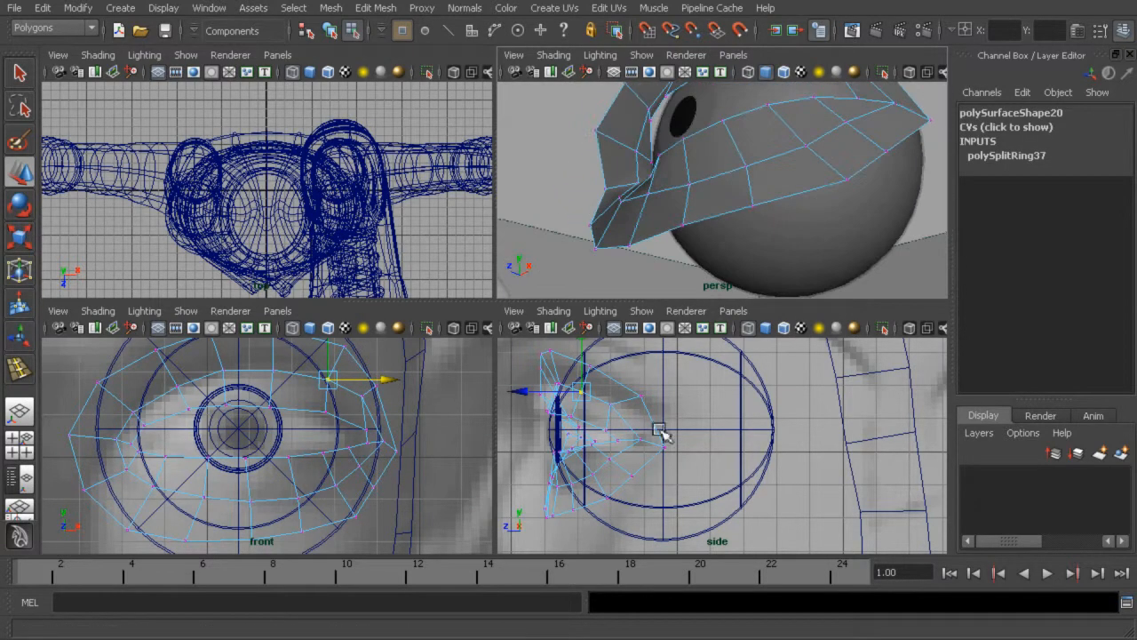
Finish the vertex adjustments, return the eyelid to object mode and turn on its smooth mesh preview.
left_click_drag(783, 245, 657, 236, "alt")
left_click(718, 226)
left_click(773, 226)
left_click_drag(738, 229, 862, 229)
right_click_drag(862, 229, 655, 166, "alt")
left_click(330, 32)
key("3")
Re-enter vertex editing on the smoothed eyelid and move the upper lid's opening-edge vertices clear of the eyeball.
left_click_drag(731, 181, 751, 196, "alt")
right_click_drag(751, 195, 837, 231, "alt")
right_click_drag(692, 140, 666, 127)
left_click(628, 115)
left_click_drag(636, 123, 696, 148, "alt")
left_click_drag(695, 122, 590, 171)
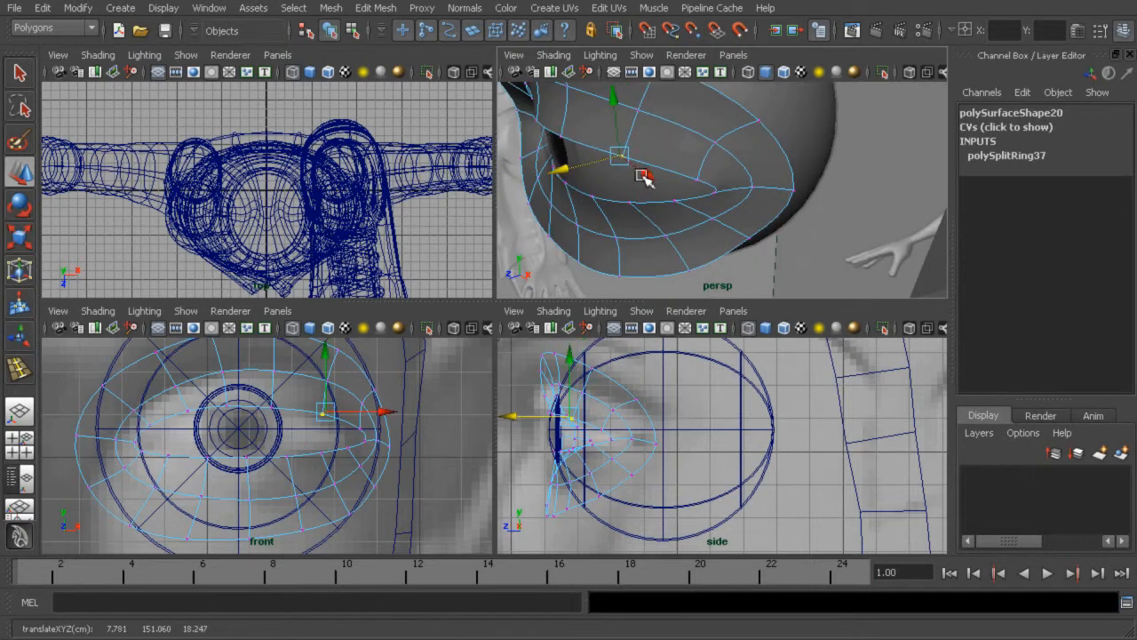
left_click(725, 151)
left_click_drag(723, 191, 754, 148, "alt")
left_click(705, 185)
Pull the smoothed lower lid's outer vertices forward over the eyeball, and return the mesh to object mode.
left_click_drag(709, 213, 667, 241, "alt")
left_click(683, 243)
right_click_drag(684, 244, 637, 244)
left_click_drag(668, 239, 636, 247, "alt")
left_click(662, 222)
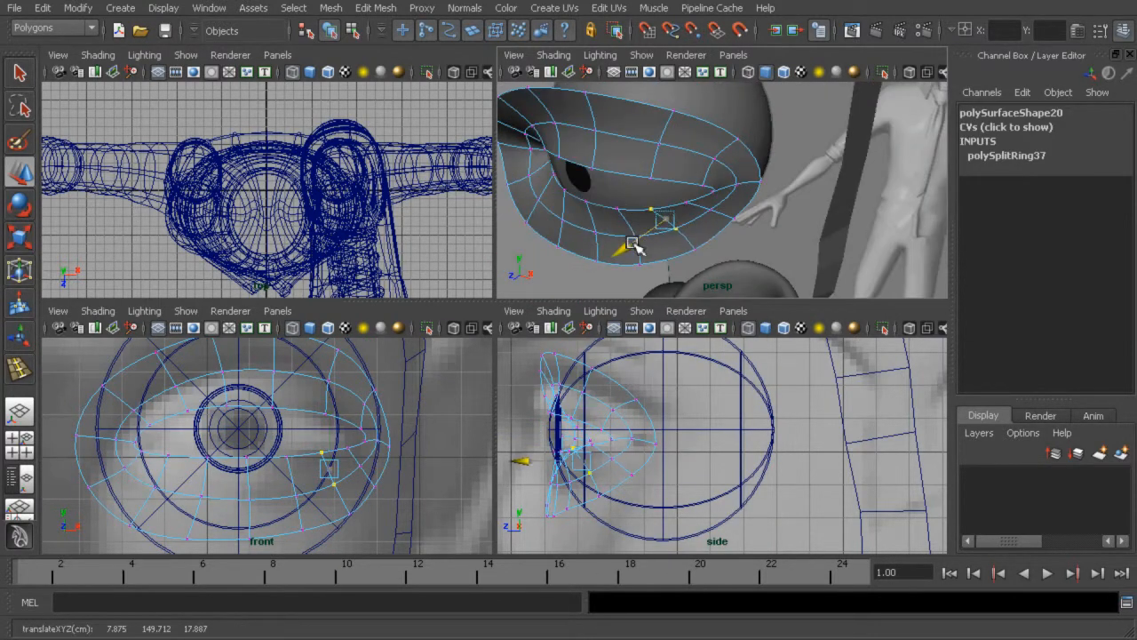
scroll(662, 248, "down", 3)
left_click(330, 29)
Examine the eyelid's fit around the eyeball and its place among the face strips in the enlarged perspective view.
left_click_drag(675, 173, 764, 238, "alt")
left_click(681, 114)
scroll(711, 235, "down", 3)
middle_click_drag(660, 234, 811, 231, "alt")
left_click_drag(811, 231, 752, 222, "alt")
key("space")
left_click_drag(533, 299, 680, 177, "alt")
left_click(559, 299)
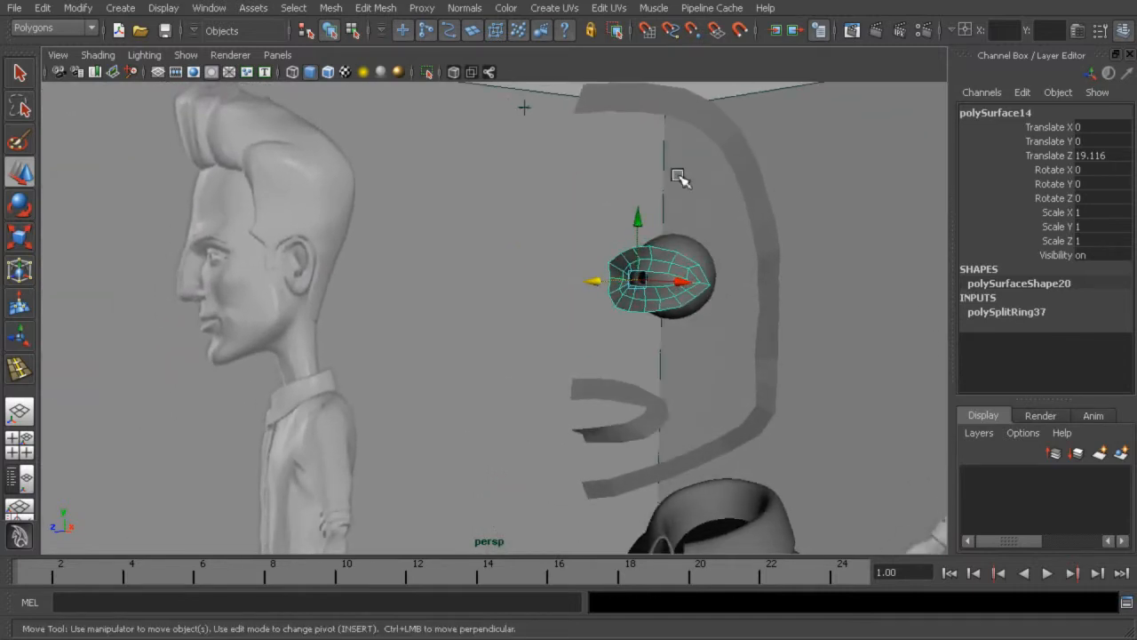
left_click_drag(536, 310, 639, 114, "alt")
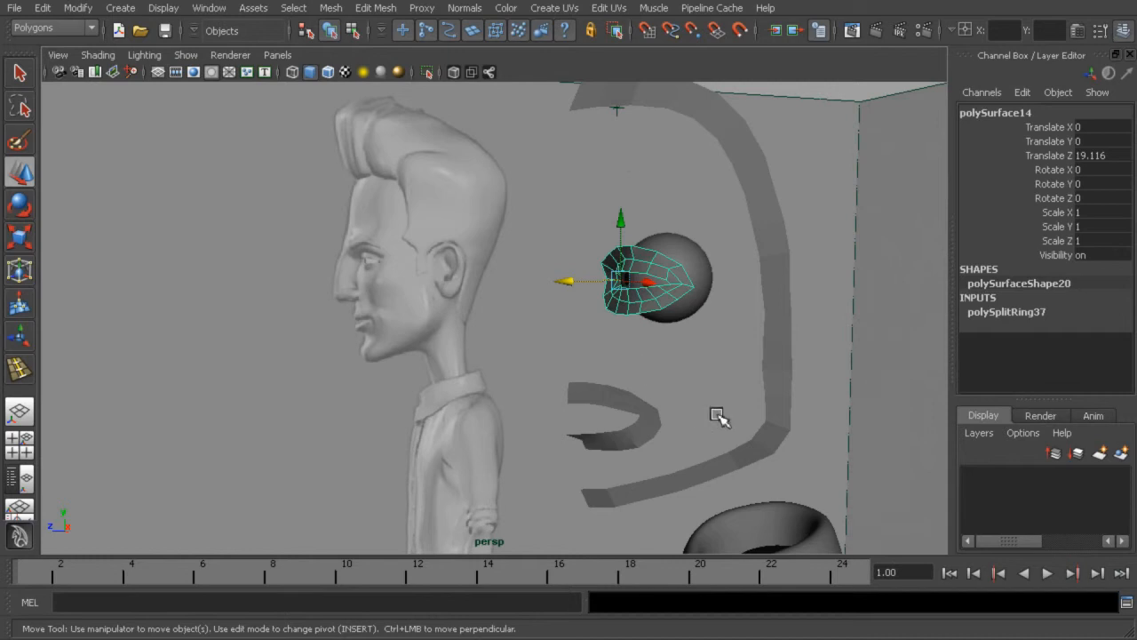
left_click_drag(724, 302, 690, 330, "alt")
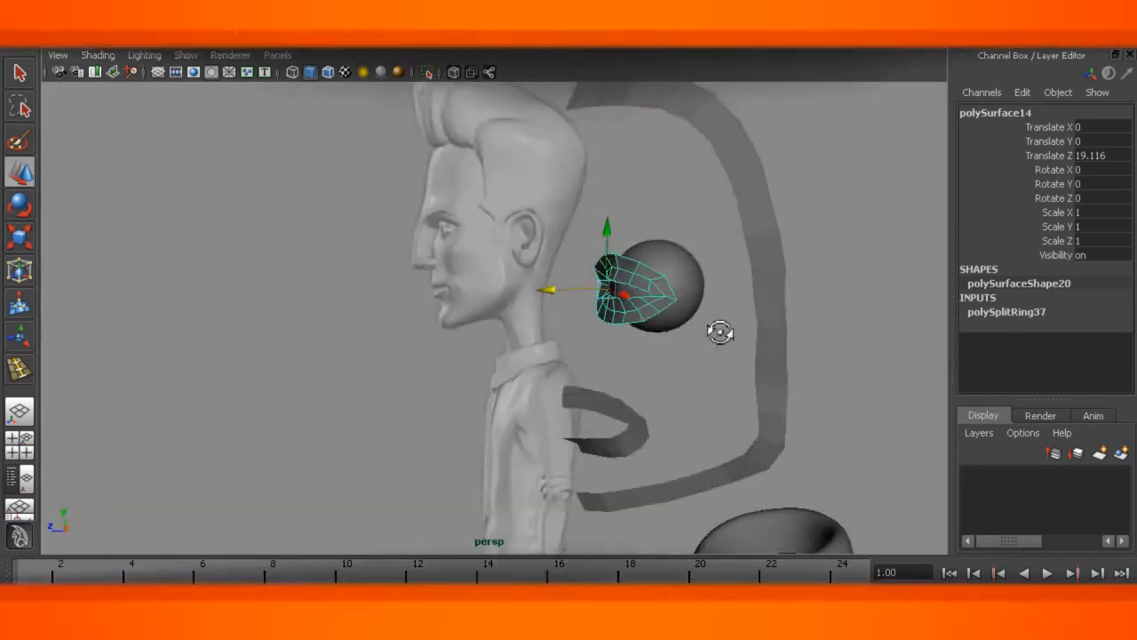